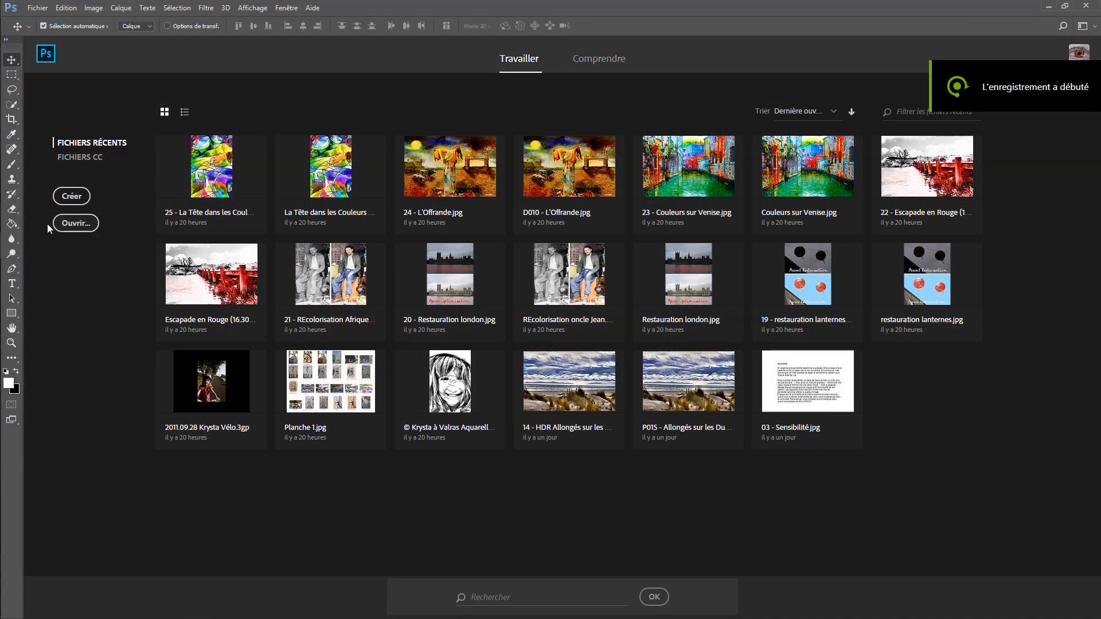
Step: Open the raw bridge photo DSC_0273.NEF from the 2017.03.26 au 29 - Porto RAW folder
left_click(79, 225)
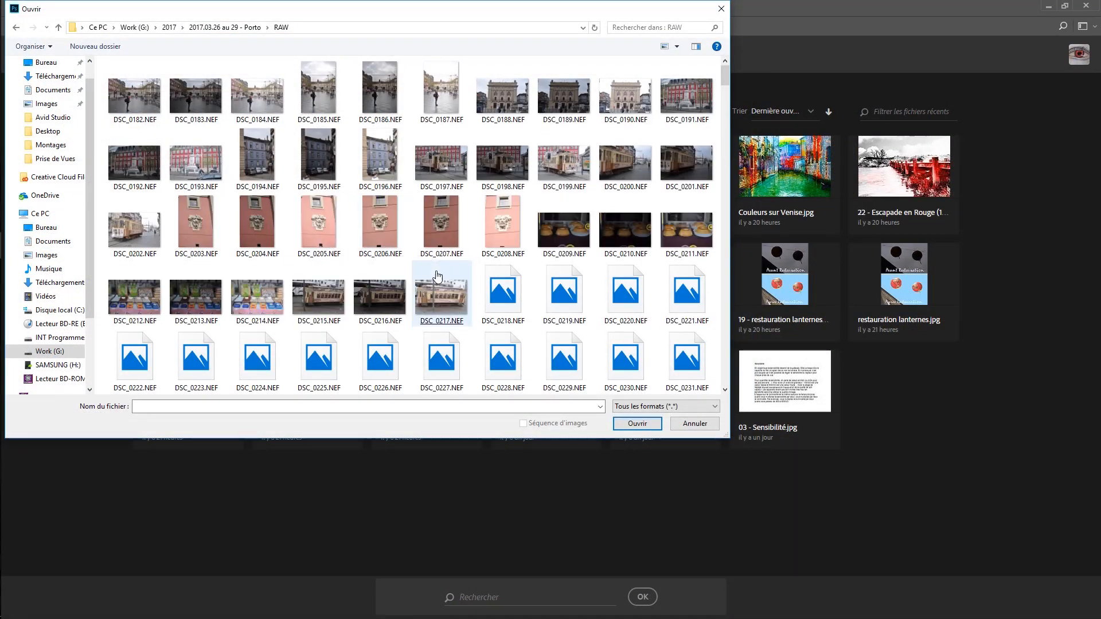
left_click(437, 277)
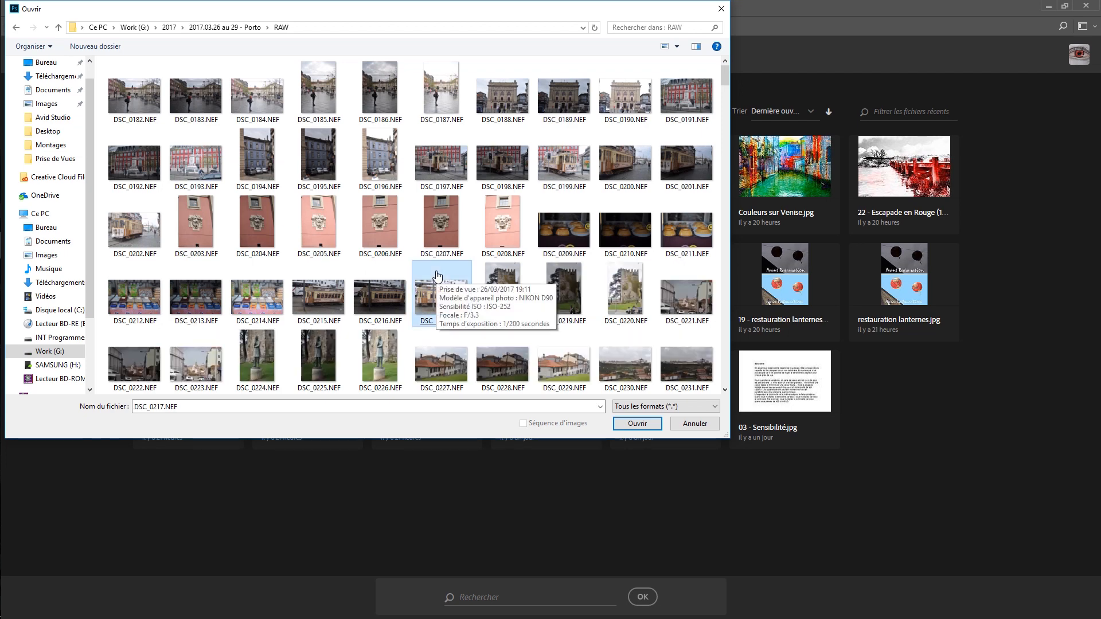
scroll(438, 278, "down", 3)
left_click(541, 285)
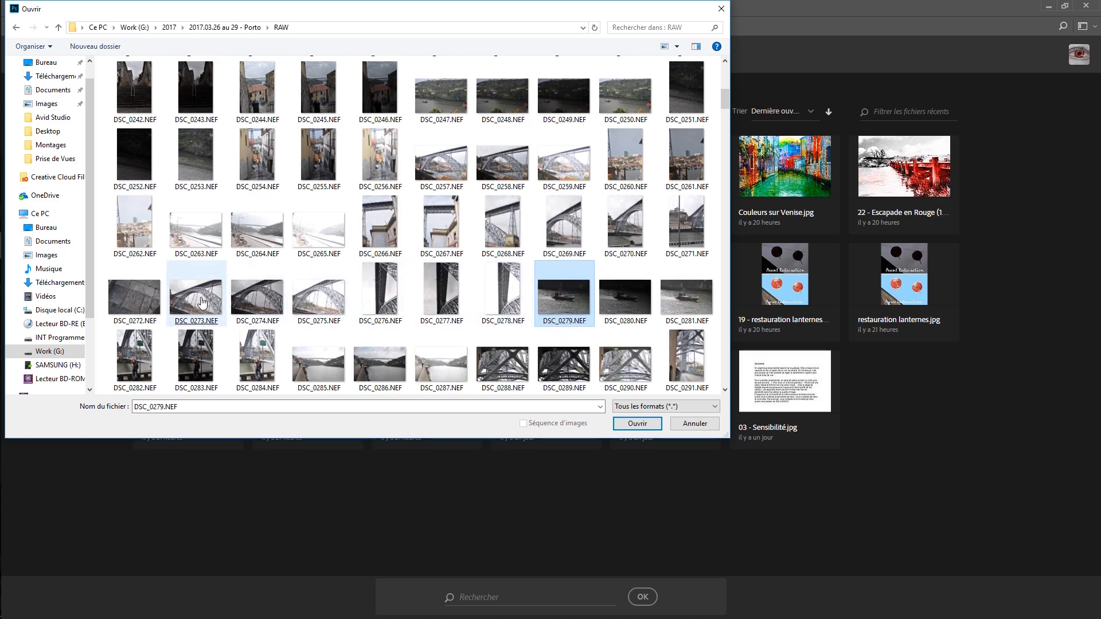
left_click(138, 300)
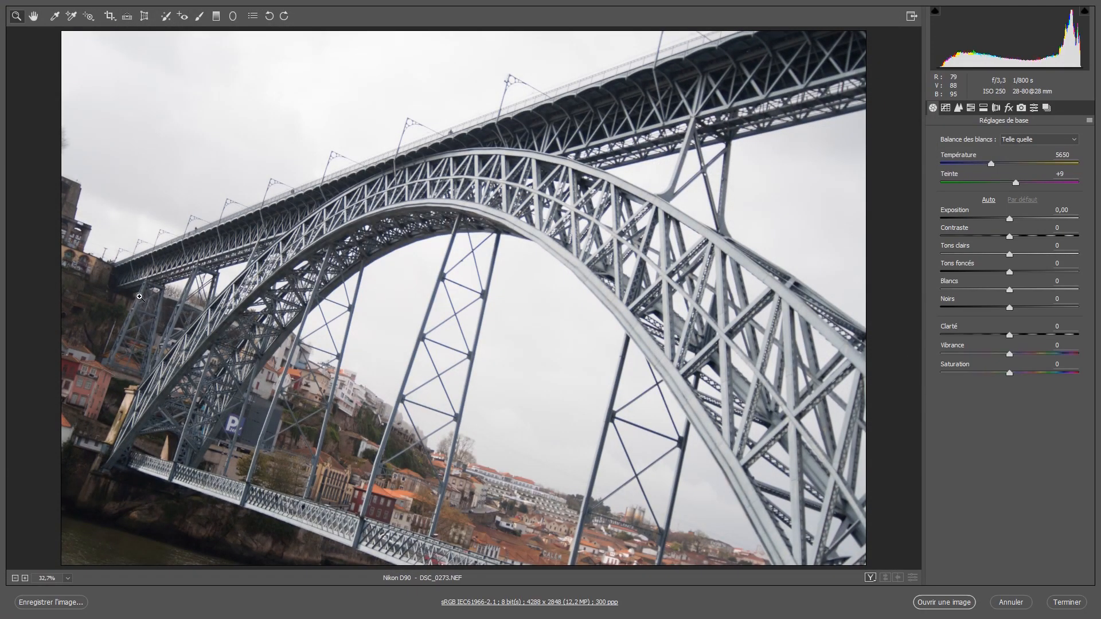
Step: Check the bridge photo at smaller zoom levels and fit it back to the screen size
right_click(313, 313)
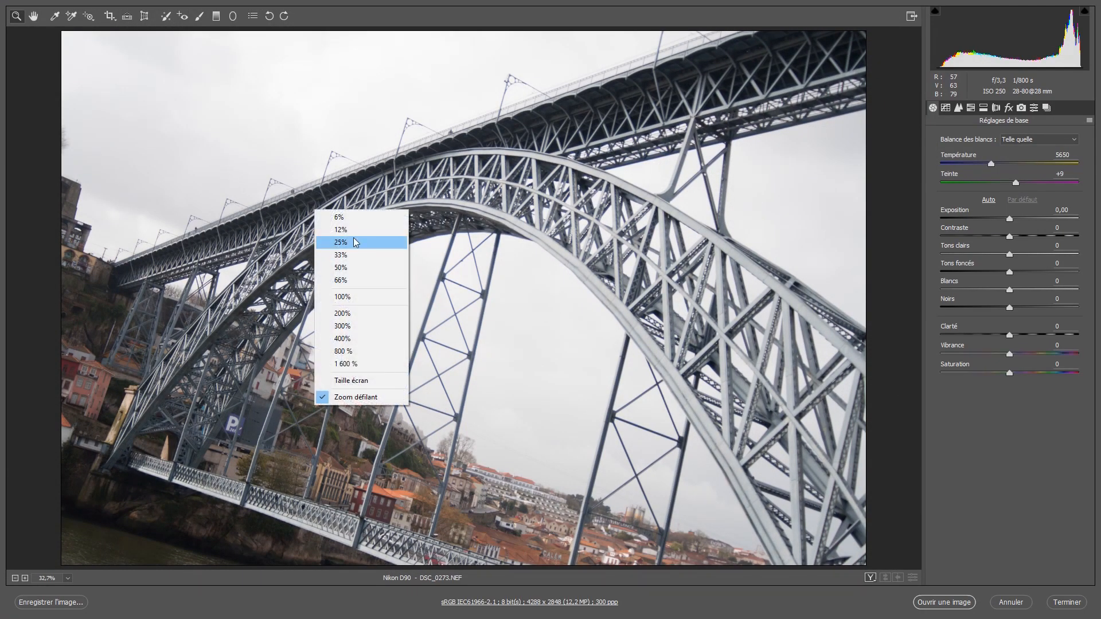
left_click(480, 238)
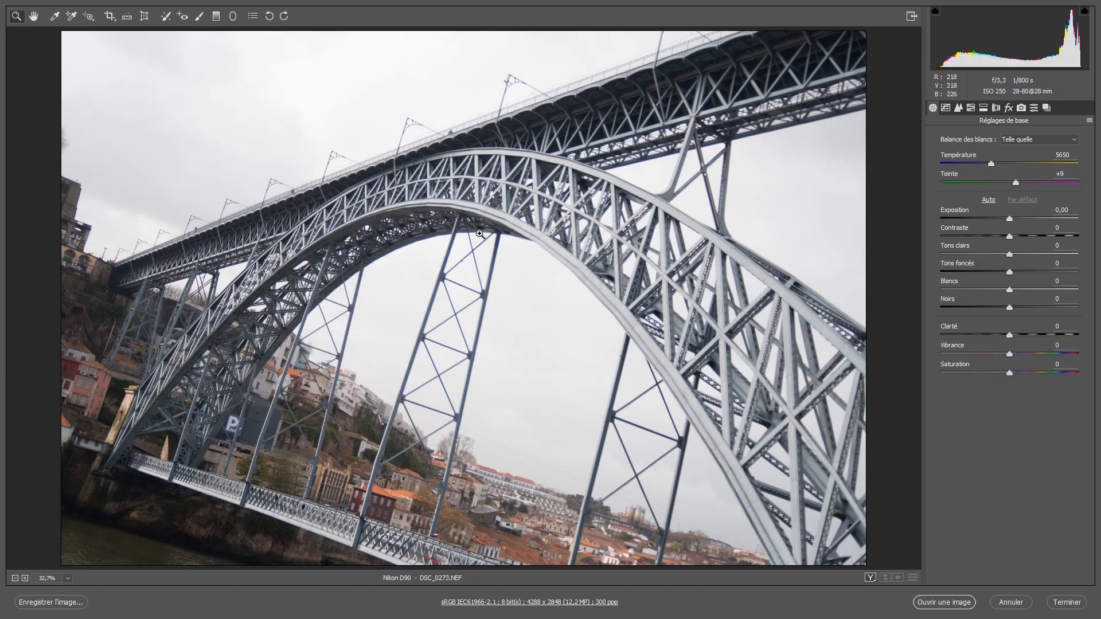
left_click(484, 258)
left_click_drag(484, 258, 399, 266)
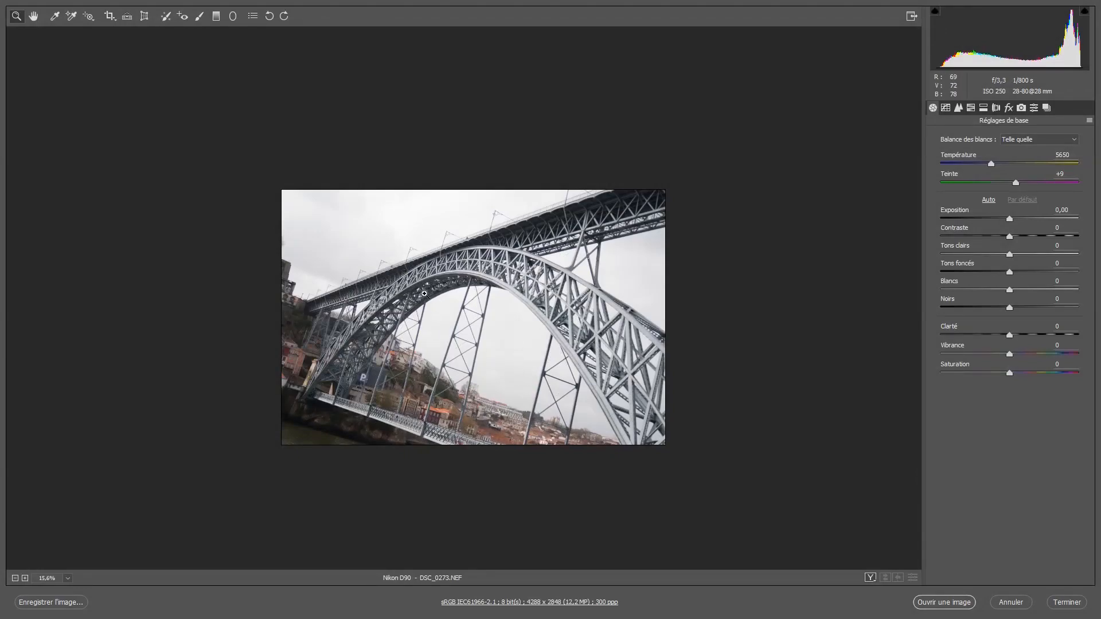
mouse_move(424, 294)
left_mouse_down()
mouse_move(737, 293)
mouse_move(201, 305)
mouse_move(448, 306)
mouse_move(413, 306)
mouse_move(422, 306)
left_mouse_up()
right_click(587, 314)
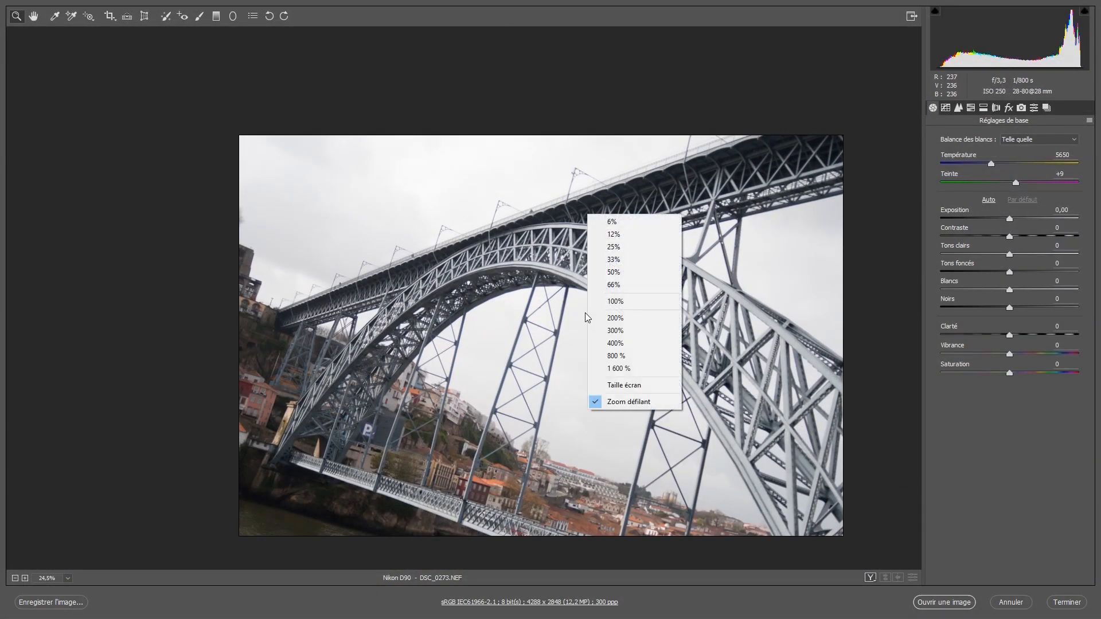
left_click(635, 385)
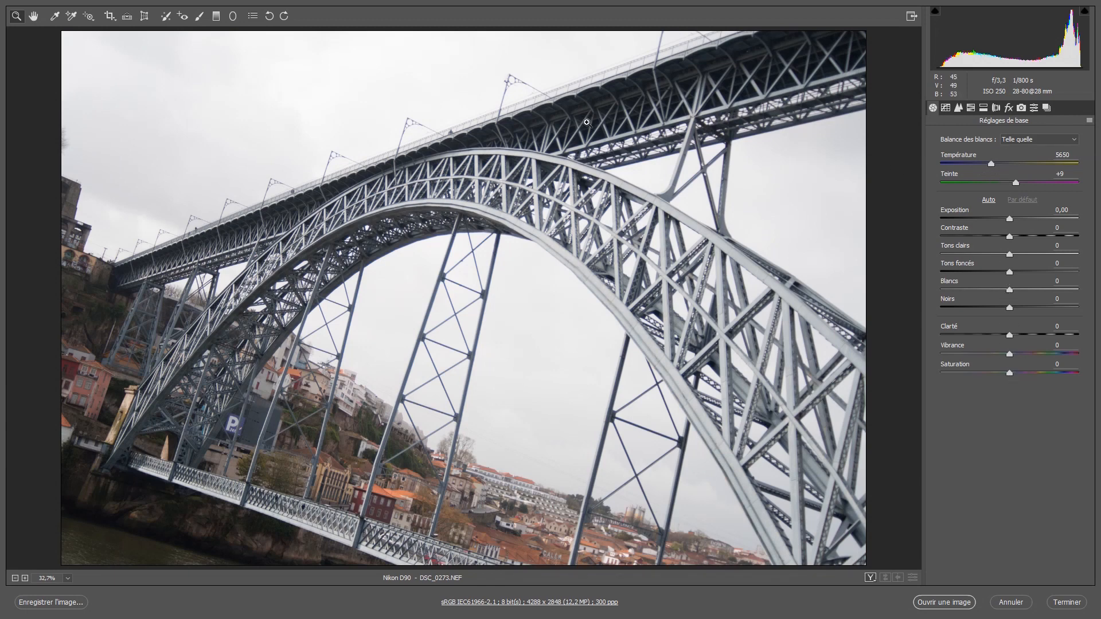
Step: Set the parametric tone curve to highlights -100, lights -100 and darks +79, and lower the shadows
left_click(946, 109)
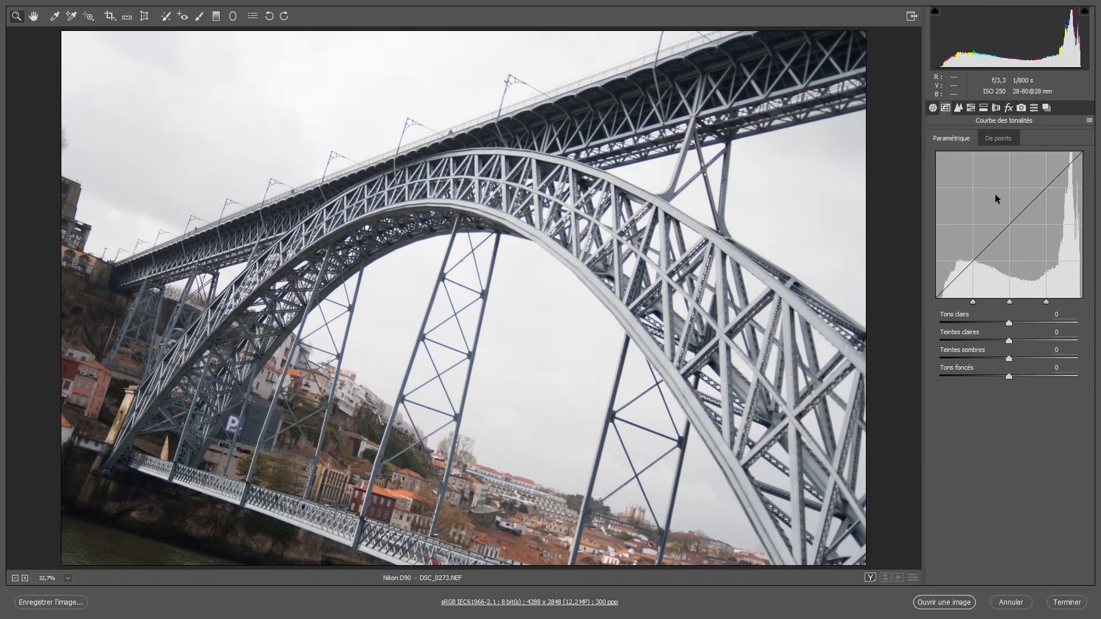
left_click_drag(1009, 323, 901, 325)
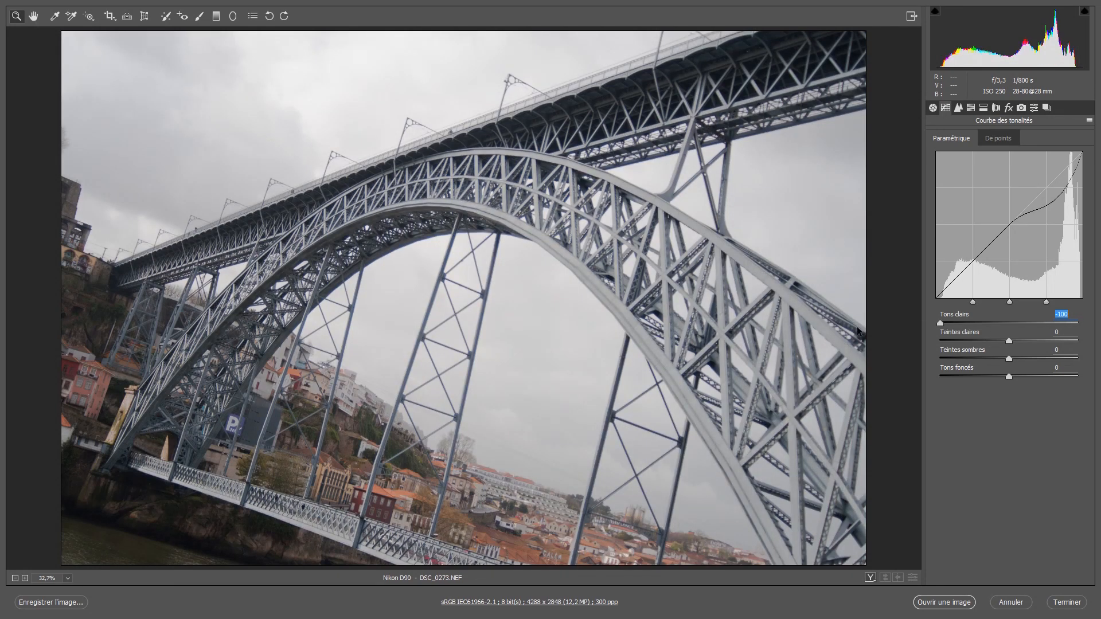
left_click_drag(1009, 341, 935, 349)
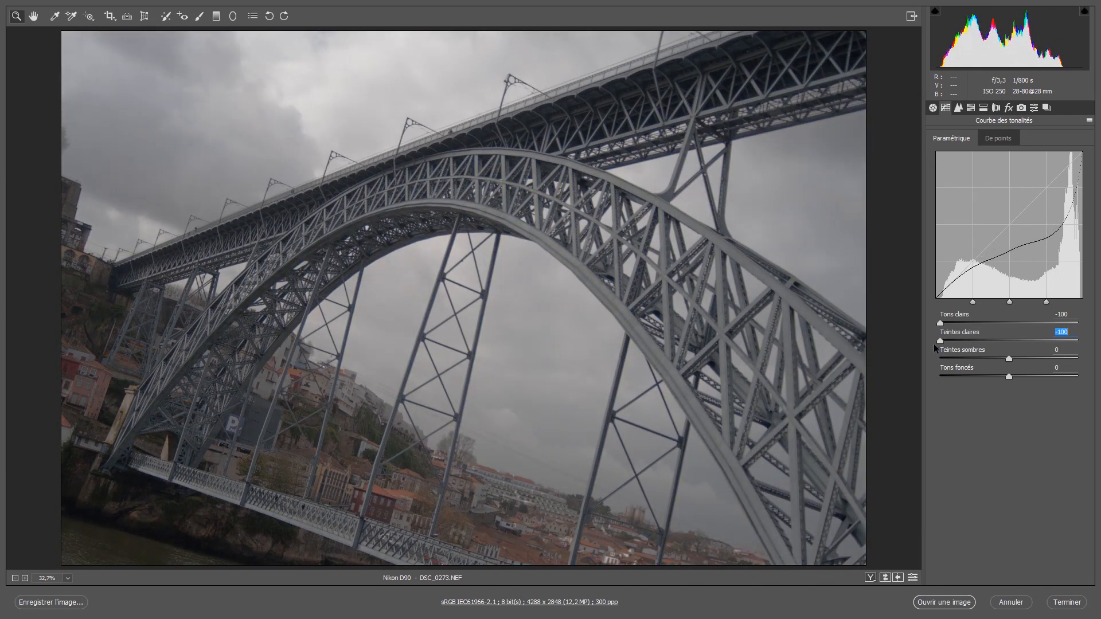
left_click_drag(1010, 359, 963, 378)
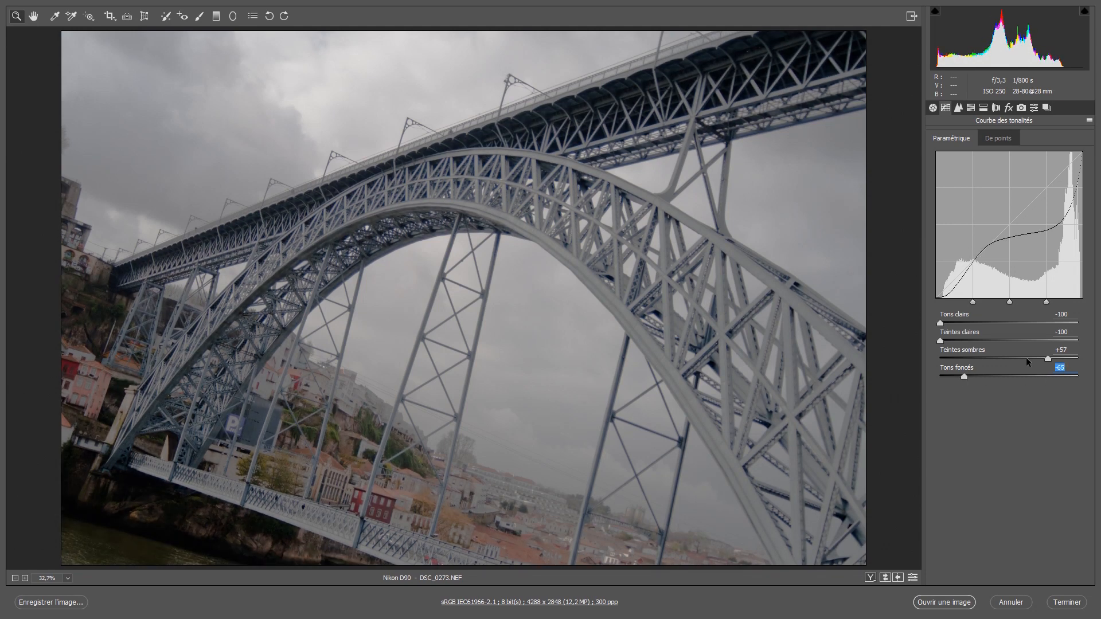
left_click_drag(1049, 358, 1064, 358)
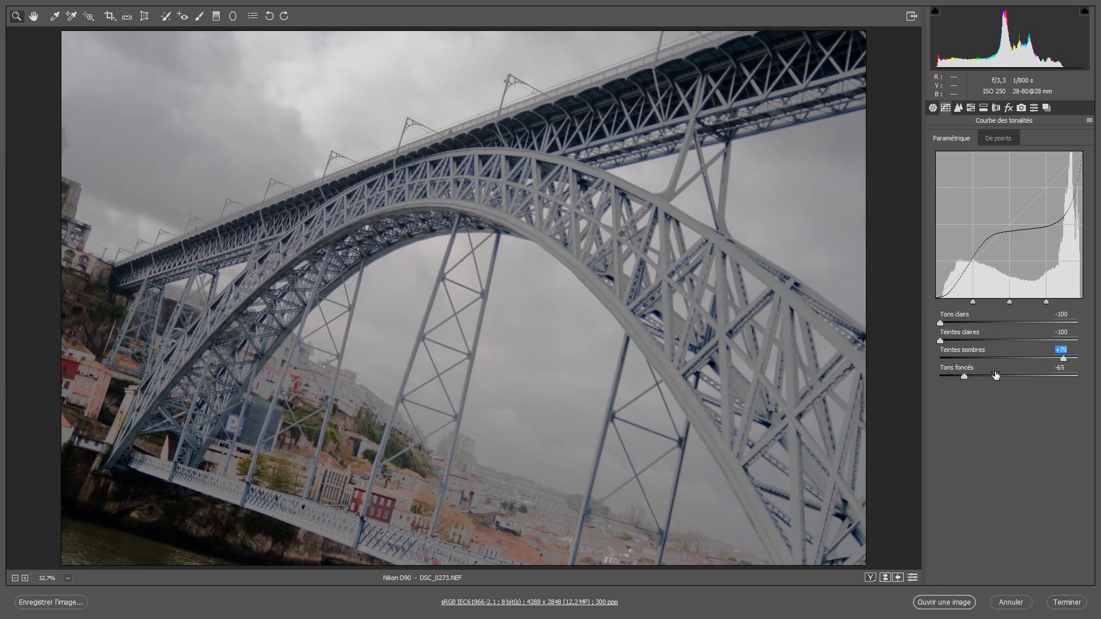
left_click_drag(962, 378, 958, 377)
Step: Sharpen the photo with an amount of 150 and a radius of 3.0
left_click(958, 109)
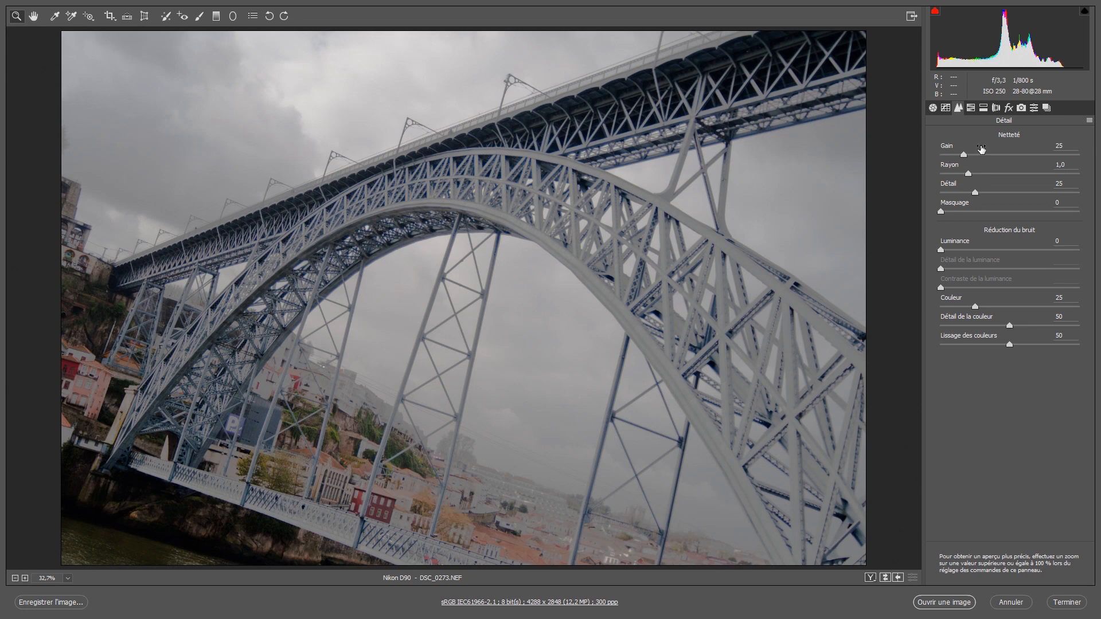
left_click_drag(944, 254, 860, 257)
left_click_drag(964, 155, 1088, 147)
left_click_drag(970, 172, 1002, 171)
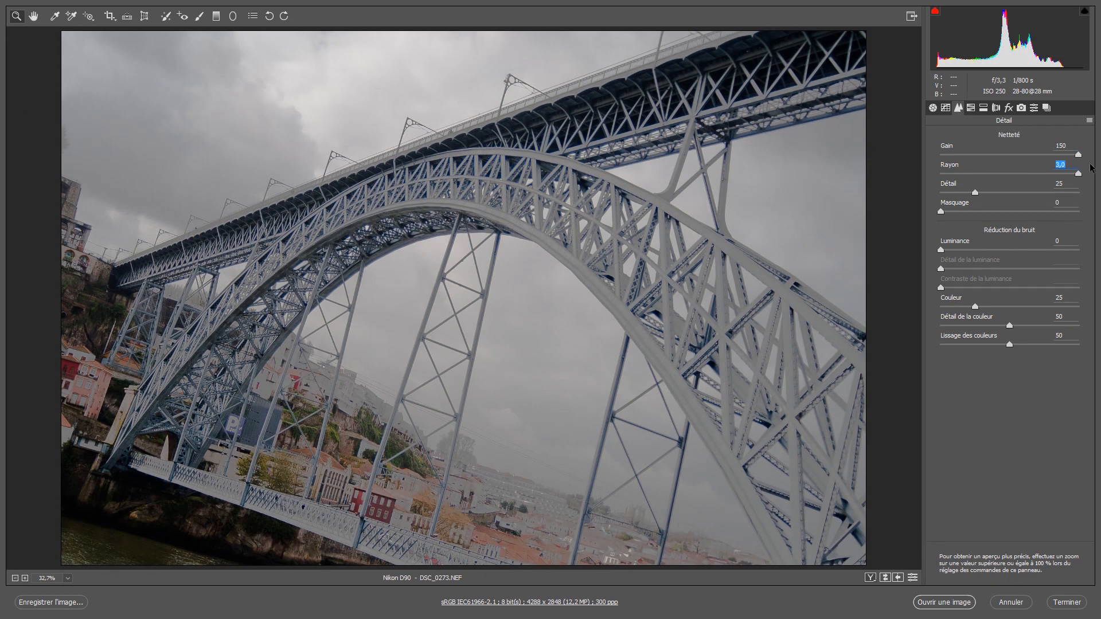
Step: Shift the color hues slightly: reds +1, greens +1, blues -1 and magentas +2
left_click(971, 108)
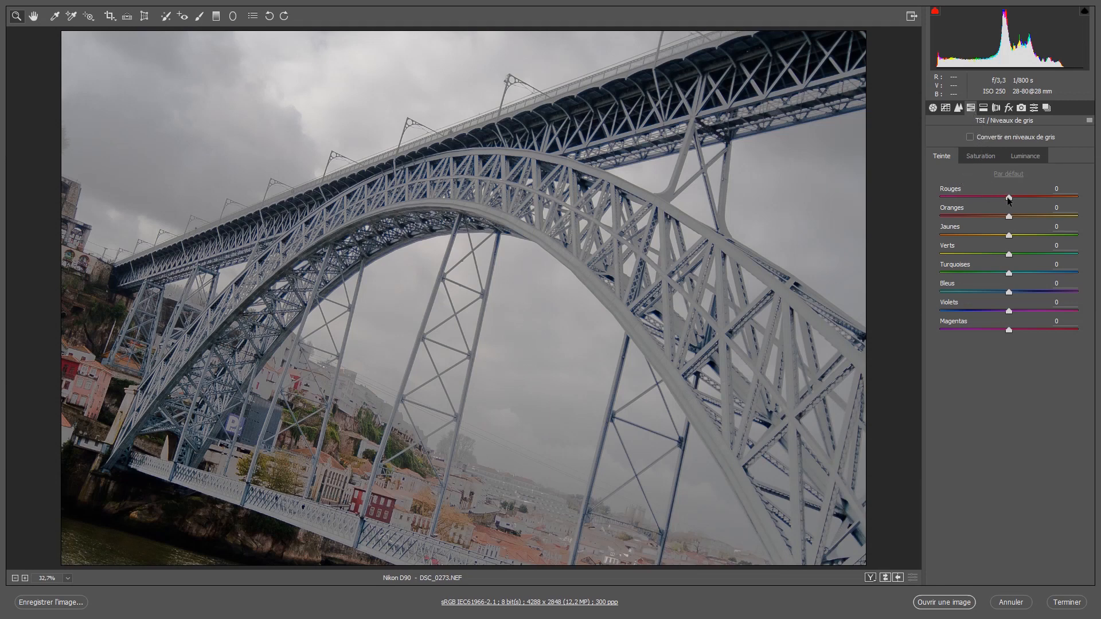
left_click_drag(1066, 194, 1019, 196)
left_click_drag(1008, 293, 1010, 336)
left_click_drag(1009, 254, 941, 256)
left_click_drag(1052, 242, 1010, 243)
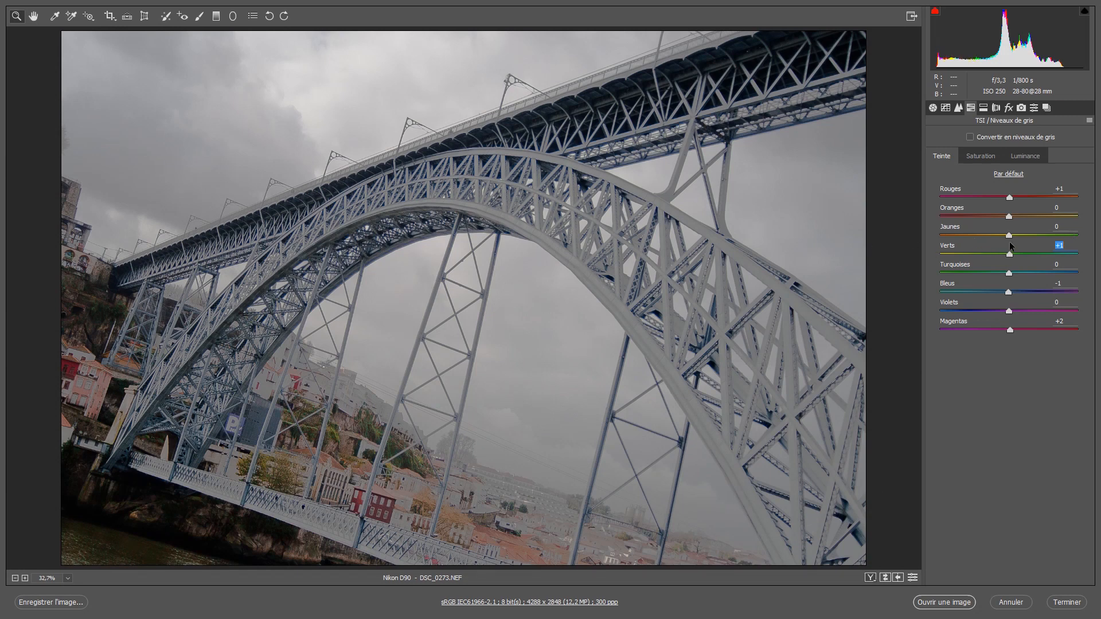
Step: Convert the photo to grayscale with reds +100, greens +4, blues -89, and oranges, yellows, aquas, purples and magentas at -100
left_click(970, 138)
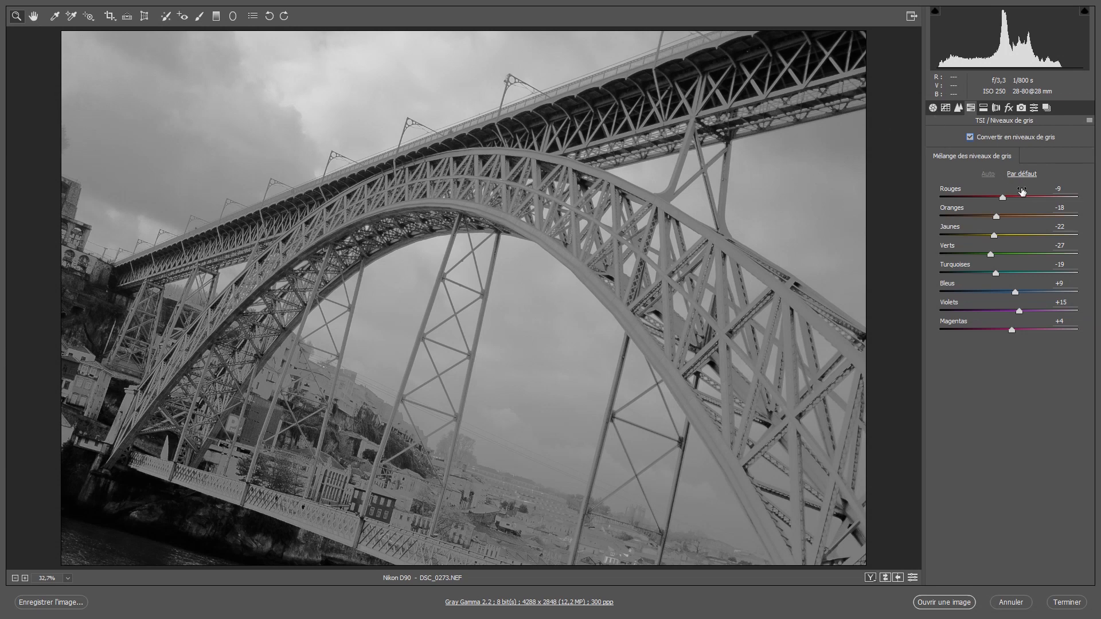
left_click_drag(1002, 197, 1079, 198)
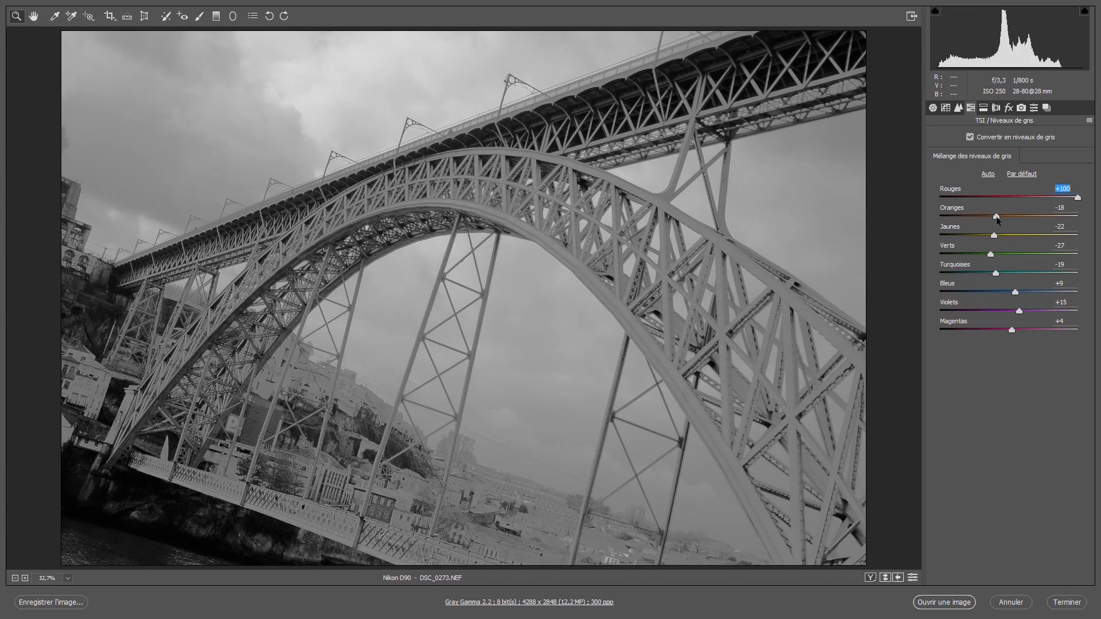
left_click_drag(997, 216, 876, 222)
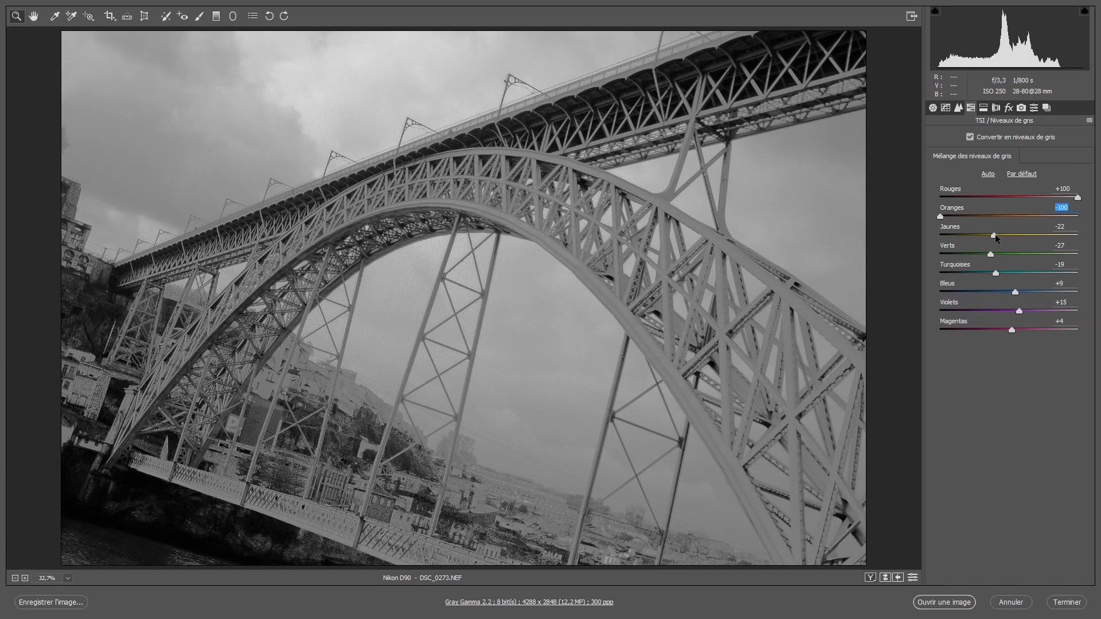
left_click_drag(999, 237, 921, 242)
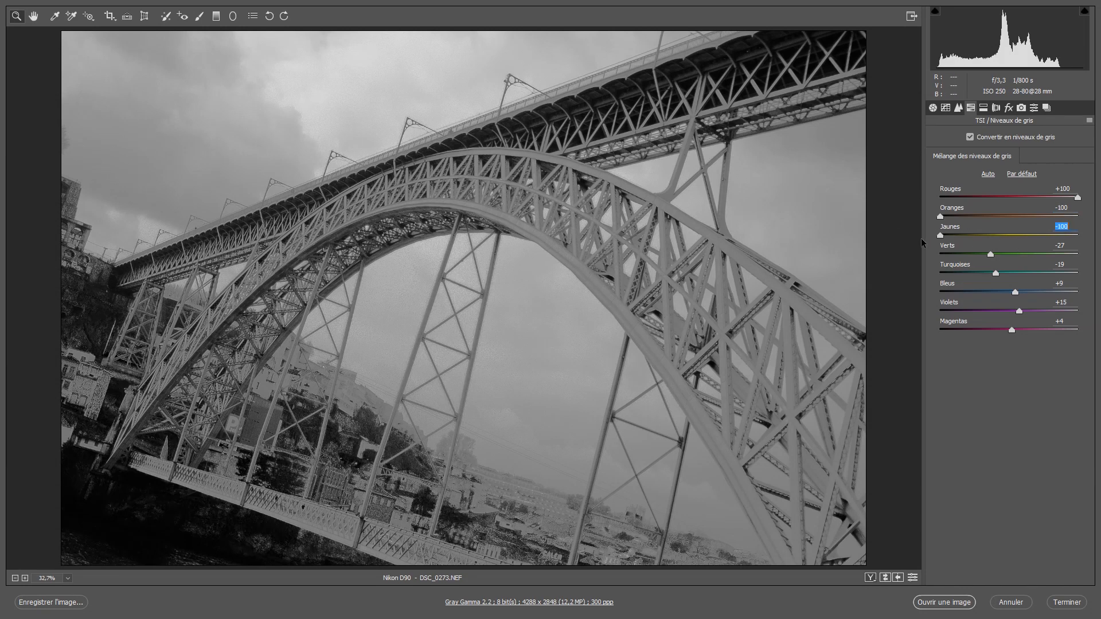
left_click_drag(990, 254, 938, 274)
left_click_drag(1014, 292, 947, 294)
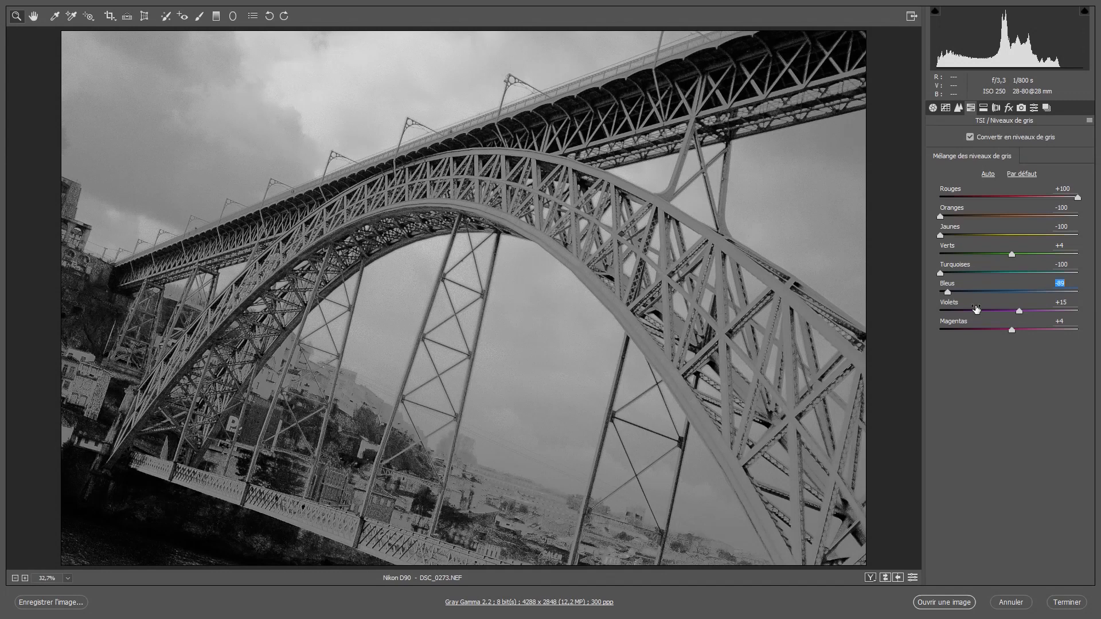
left_click_drag(1019, 311, 912, 314)
left_click_drag(1011, 332, 891, 331)
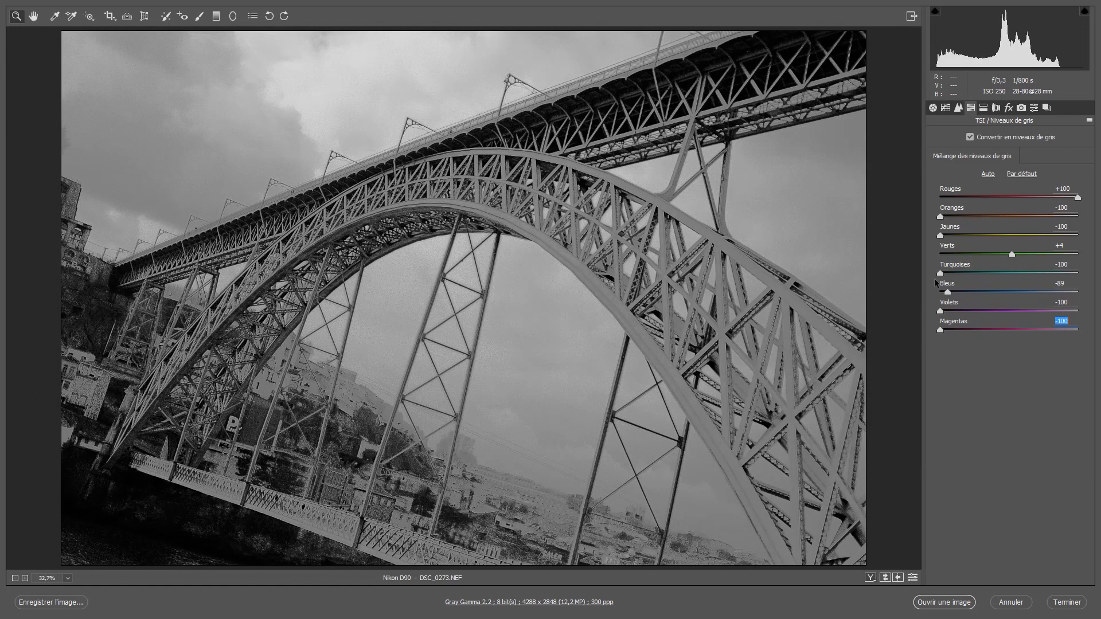
Step: Turn off the grayscale conversion and look through the per-color saturation and luminance adjustments
left_click(970, 137)
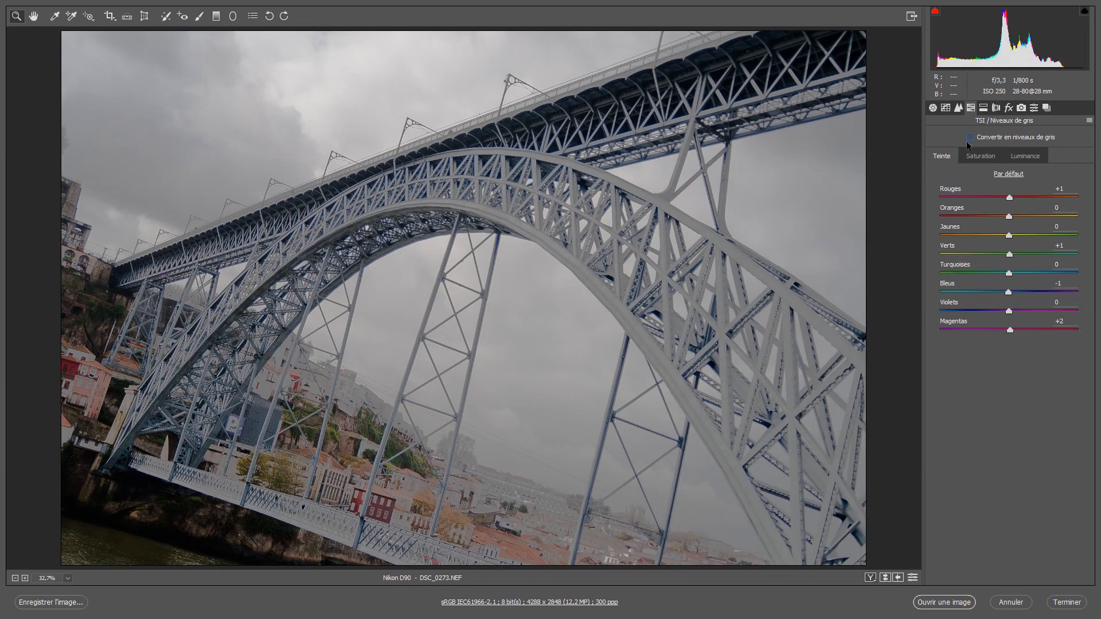
left_click(975, 153)
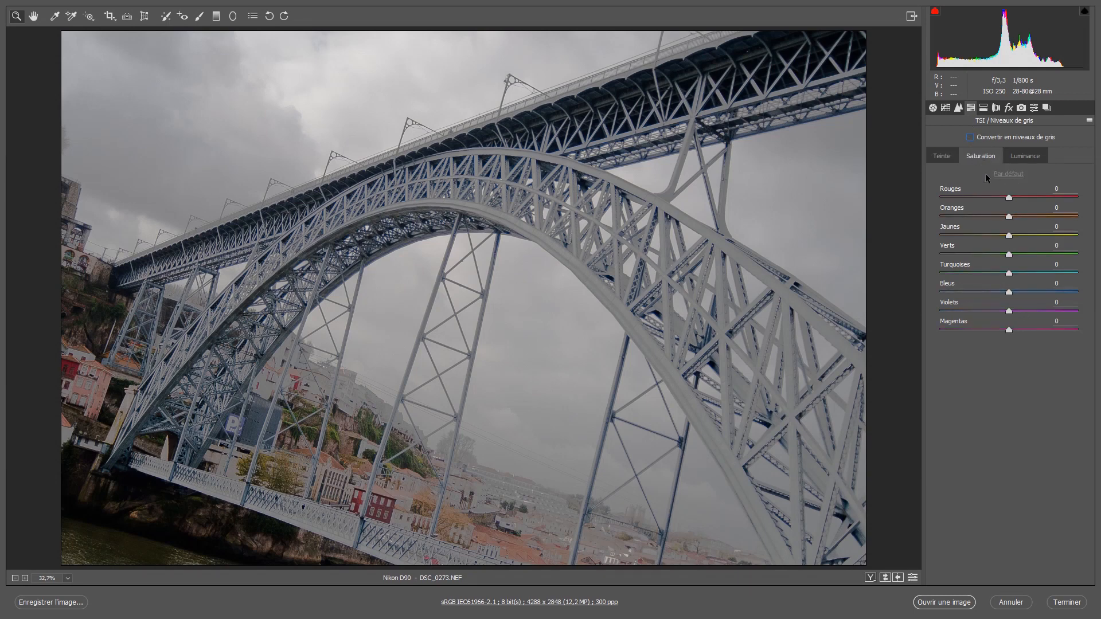
left_click(1027, 158)
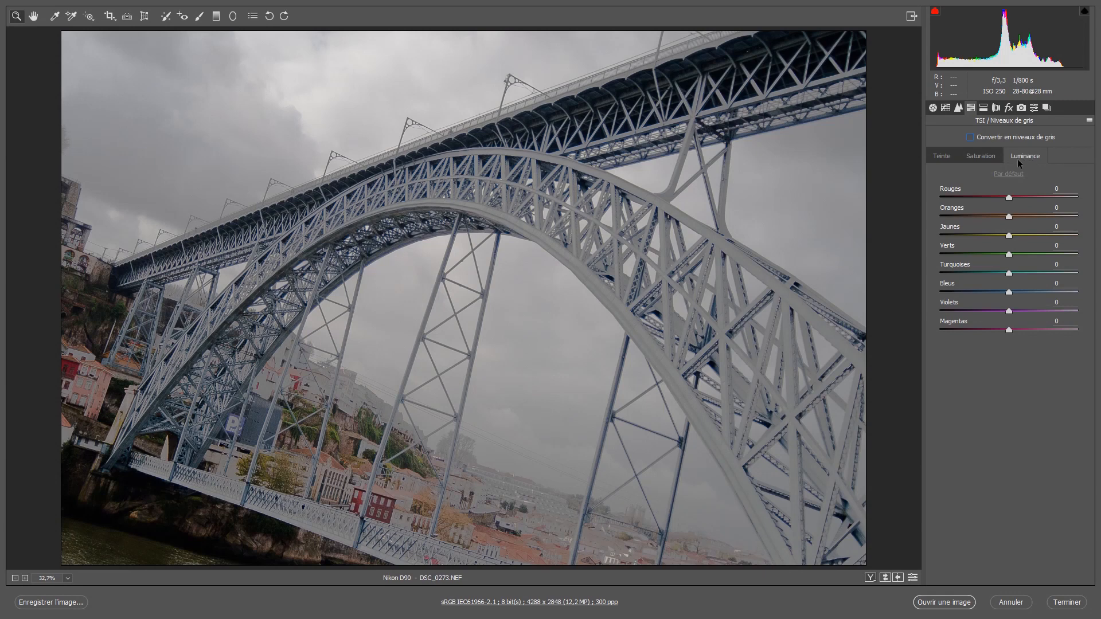
Step: Tint the highlights with split toning, using hue 239 and saturation 33
left_click(983, 108)
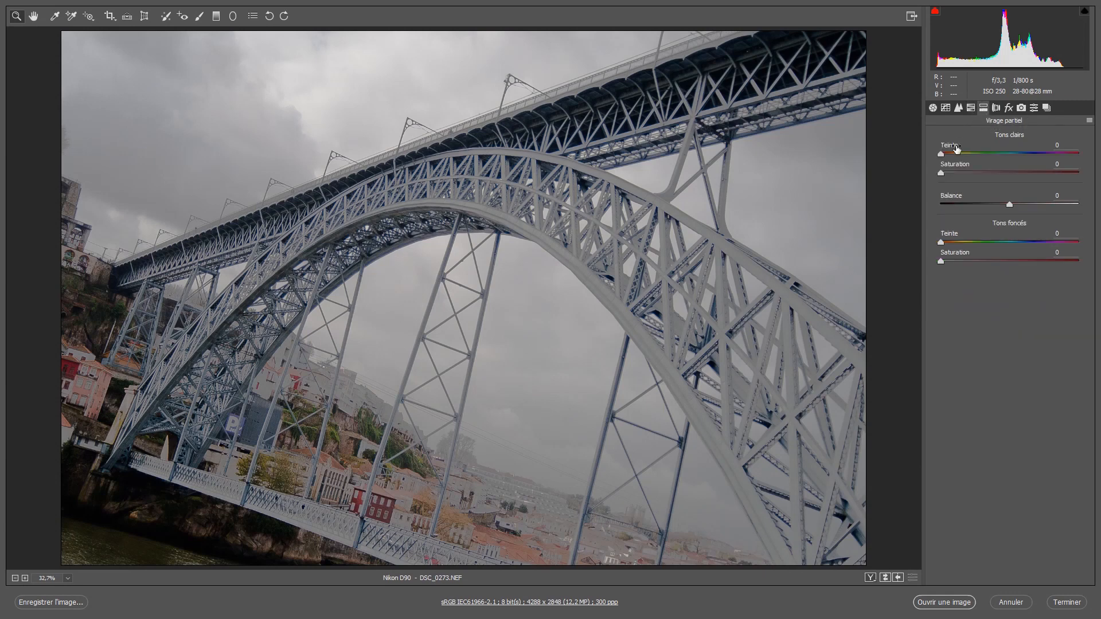
left_click_drag(943, 158, 1086, 148)
left_click_drag(940, 154, 1032, 155)
left_click_drag(939, 173, 986, 172)
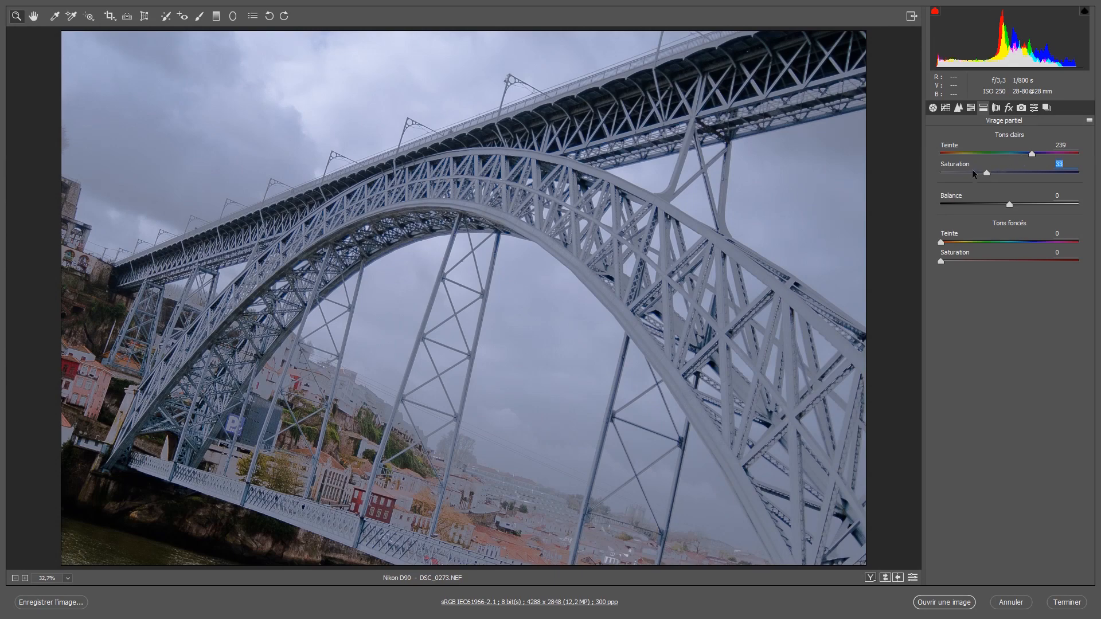
Step: Set the highlight tint to hue 177 and saturation 0, and tint the shadows with hue 164 and saturation 51
left_click_drag(989, 171, 1010, 160)
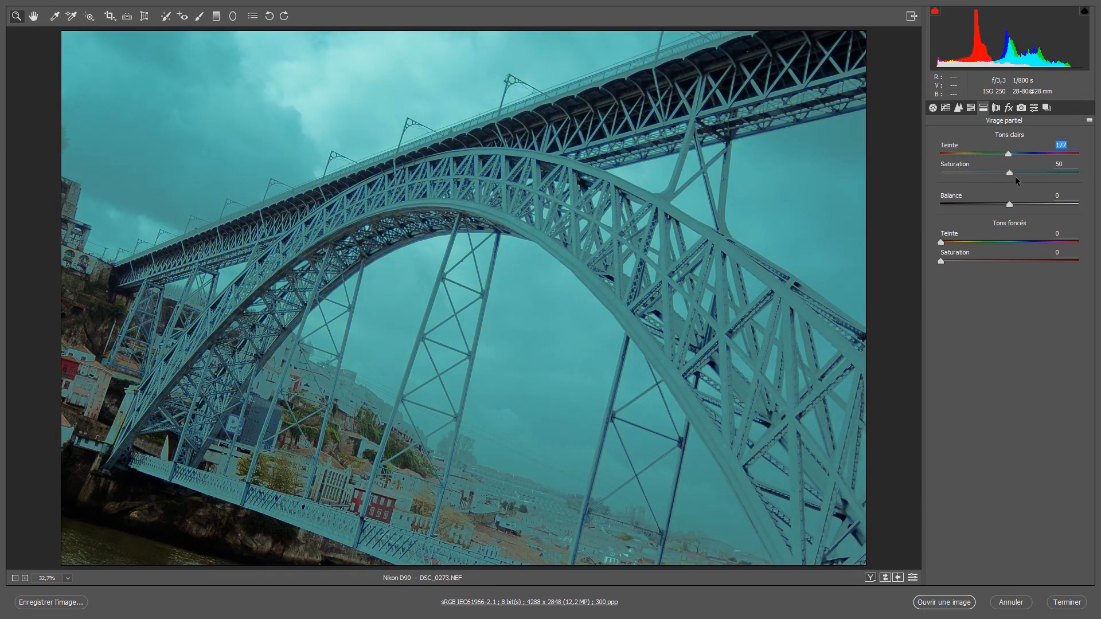
left_click_drag(1013, 177, 935, 175)
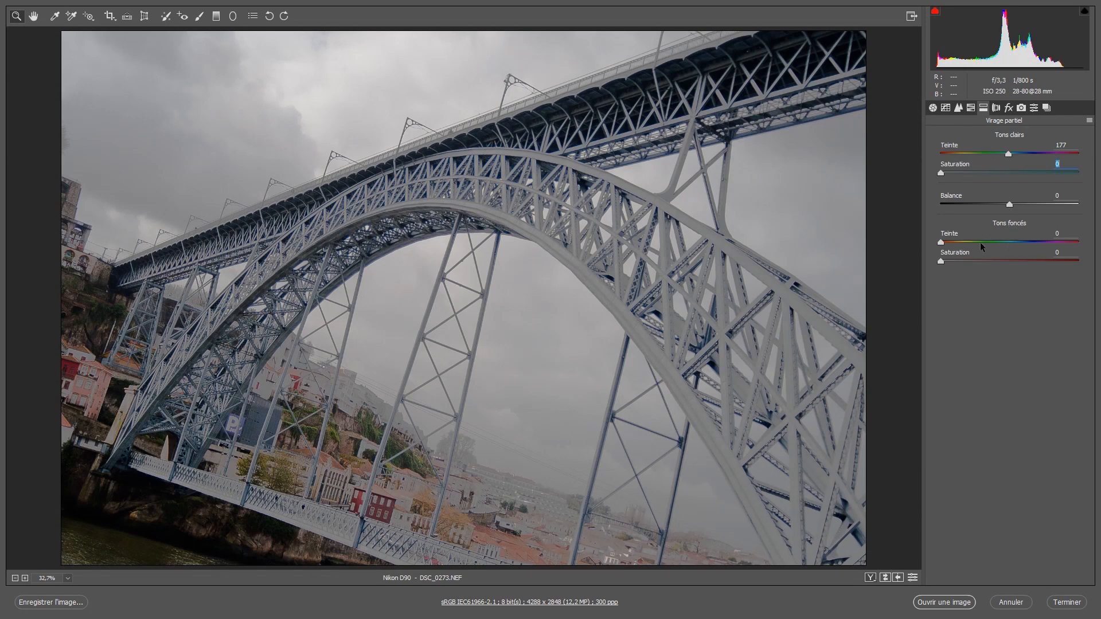
left_click_drag(942, 260, 1003, 242)
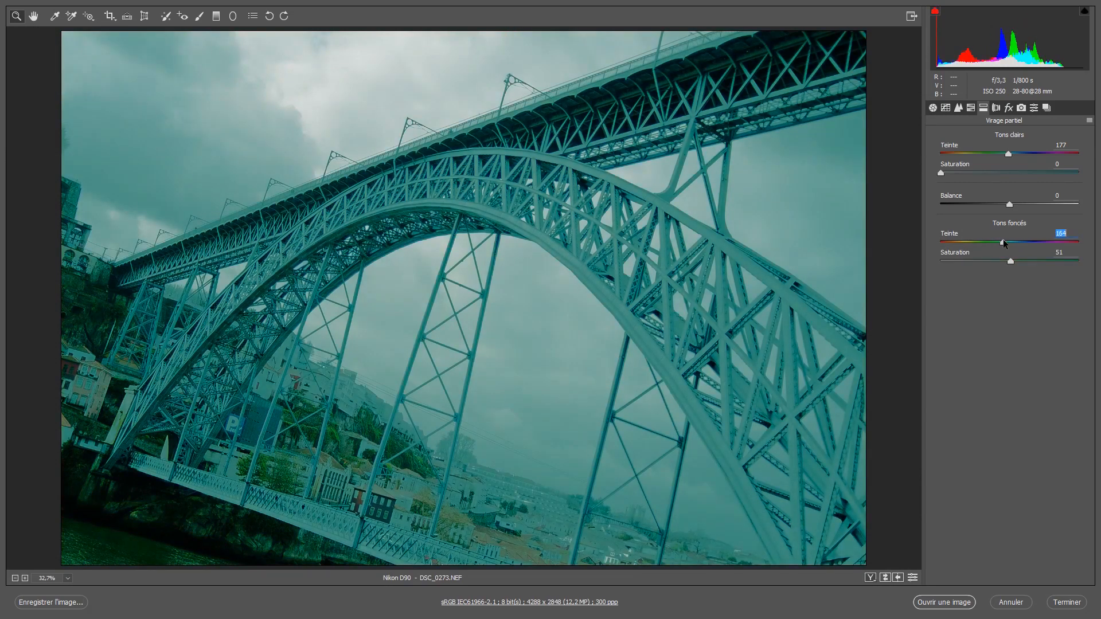
Step: Turn the grayscale conversion on again and set the shadow tint's hue to 39 for a sepia tone
left_click(971, 108)
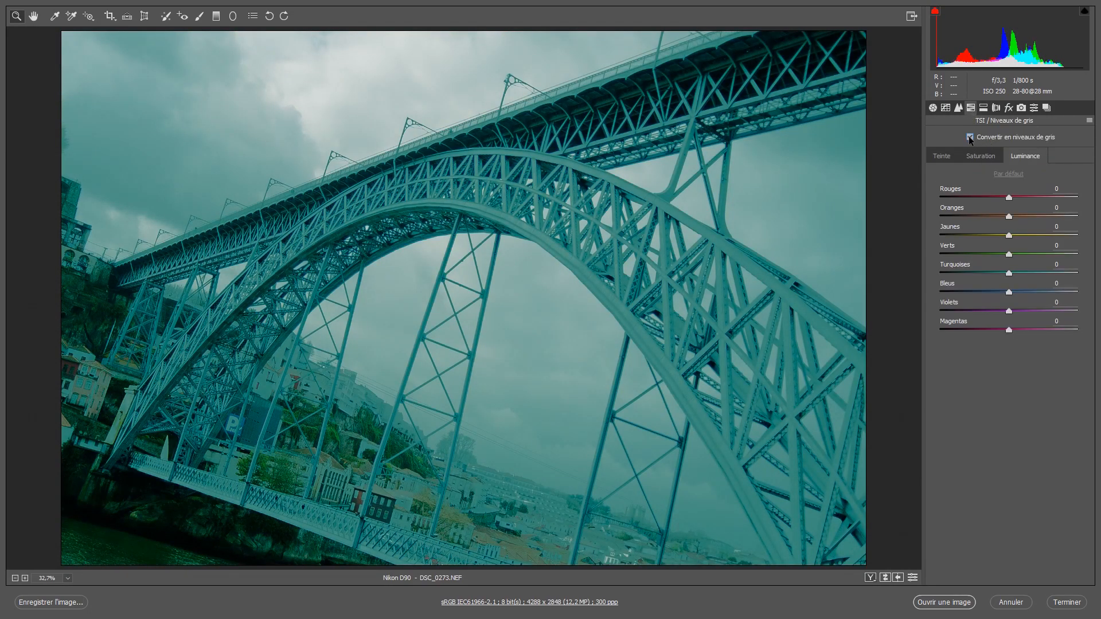
left_click(969, 136)
left_click(983, 107)
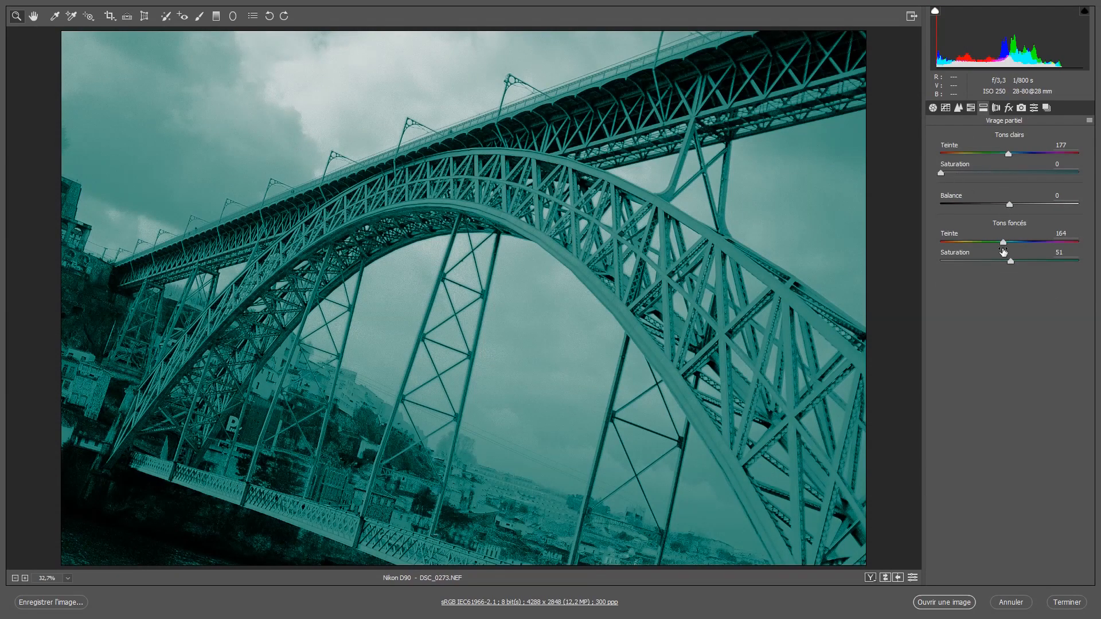
left_click_drag(1002, 243, 952, 243)
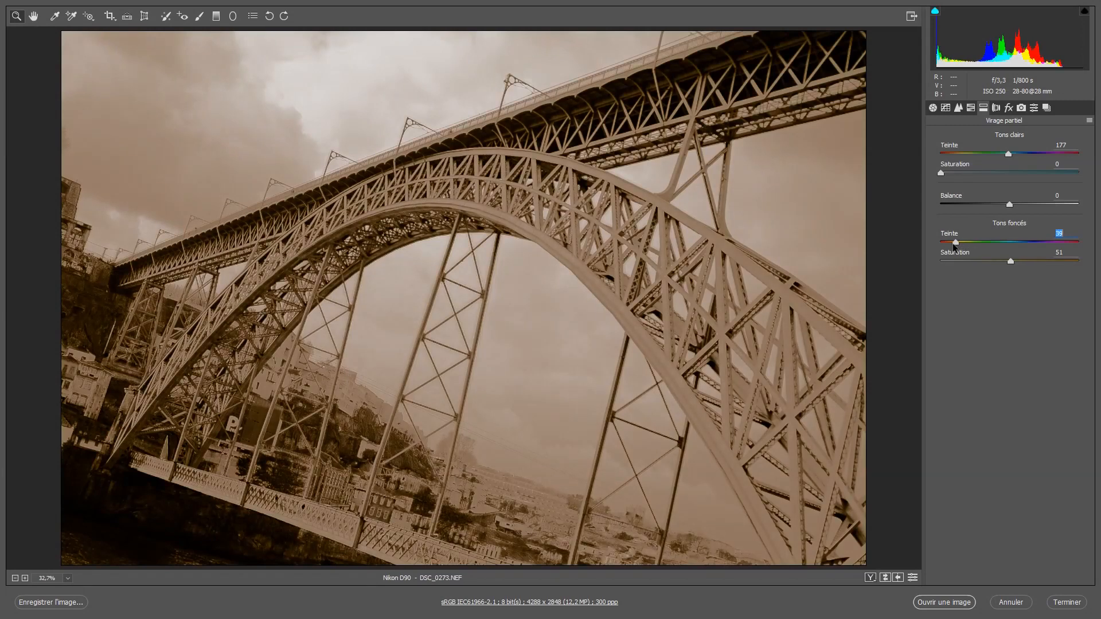
Step: Set the shadow tint's saturation to 30 and its hue to 266 for a violet tone
left_click_drag(1013, 260, 983, 261)
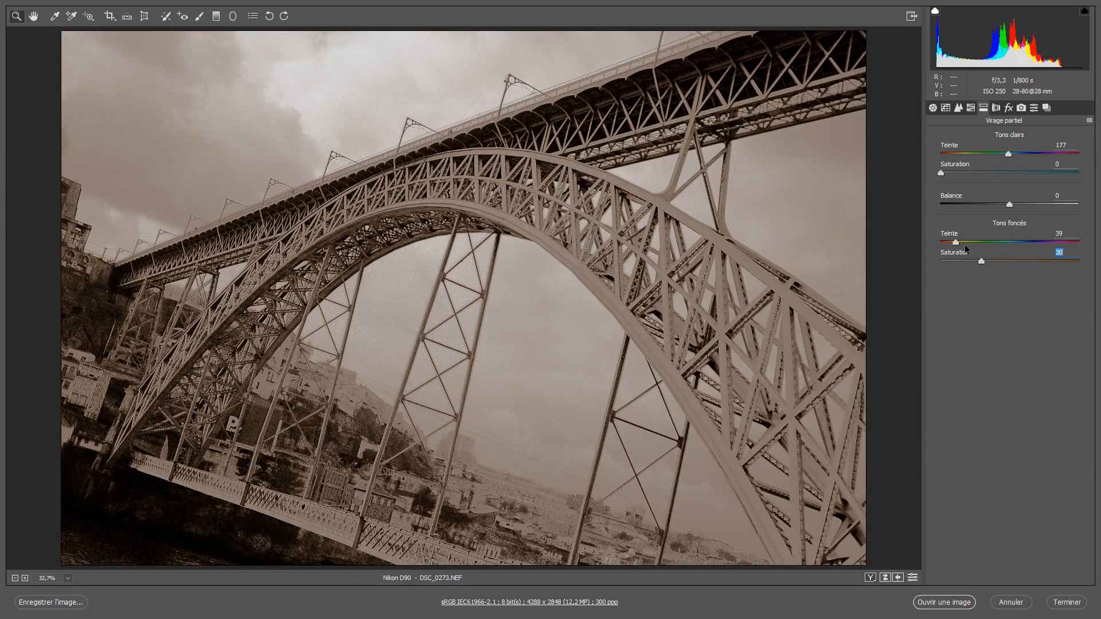
left_click(965, 241)
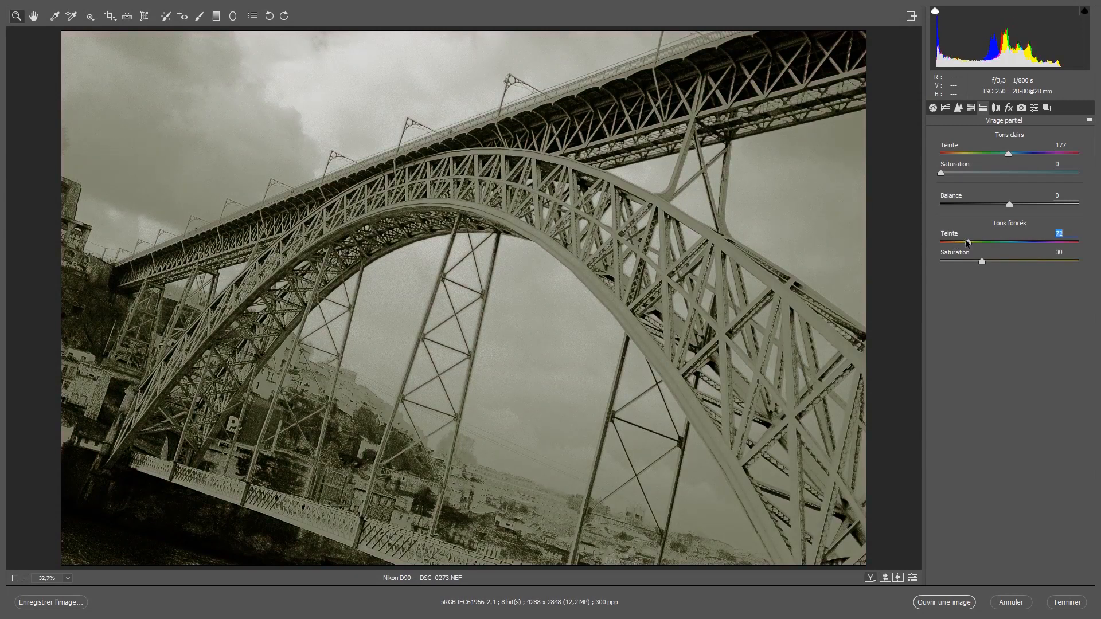
left_click_drag(966, 241, 1041, 240)
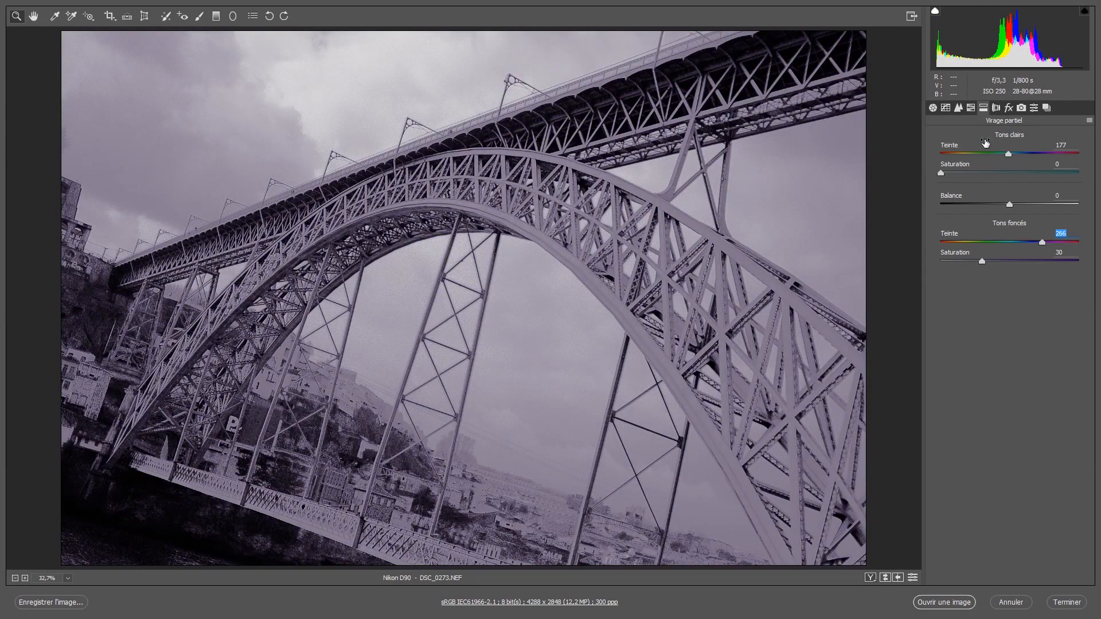
Step: Try a slight manual lens distortion correction and set its amount back to 0
left_click(996, 109)
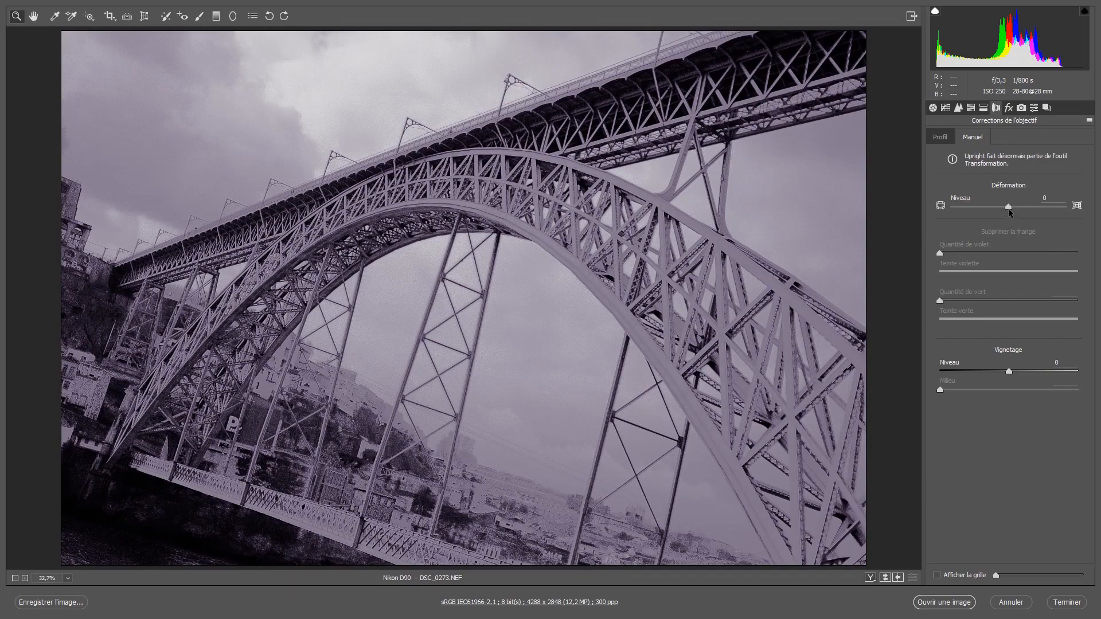
mouse_move(1009, 211)
left_mouse_down()
mouse_move(1078, 210)
mouse_move(889, 212)
mouse_move(1060, 207)
mouse_move(934, 213)
mouse_move(1027, 205)
left_mouse_up()
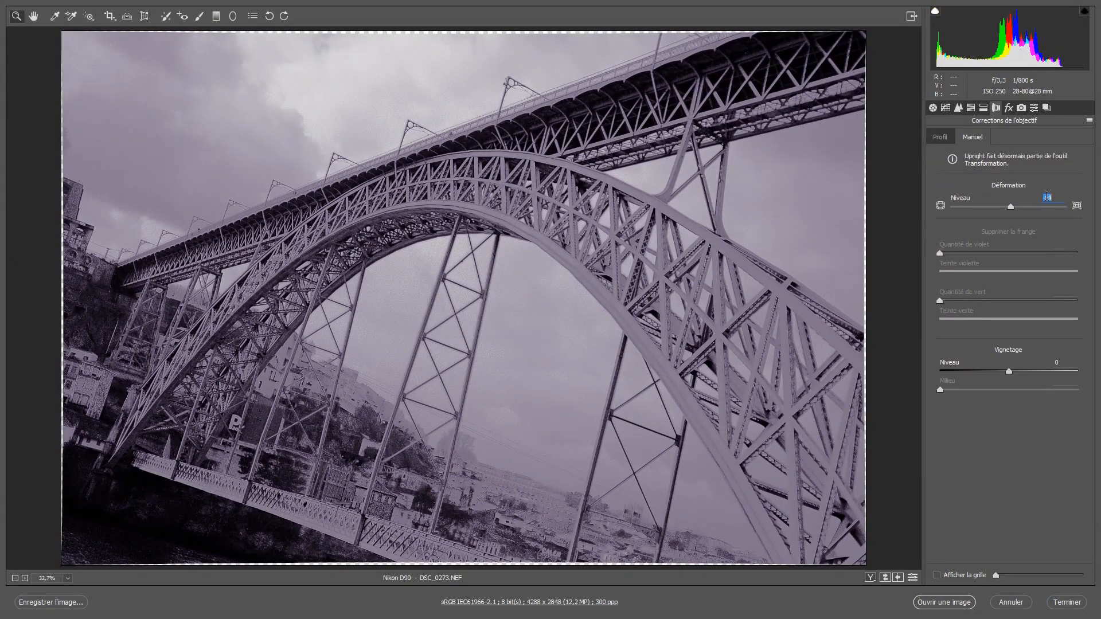
type("0")
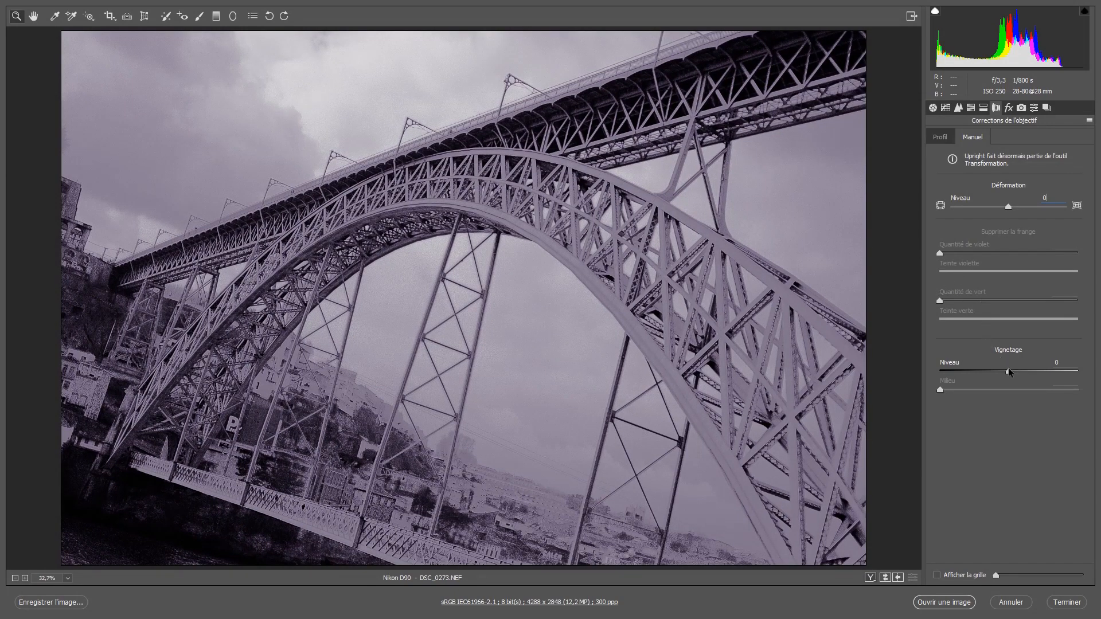
Step: Try lens vignetting at +100 and at -100 with midpoint 63, and set its amount back to 0
left_click_drag(1009, 372, 1100, 357)
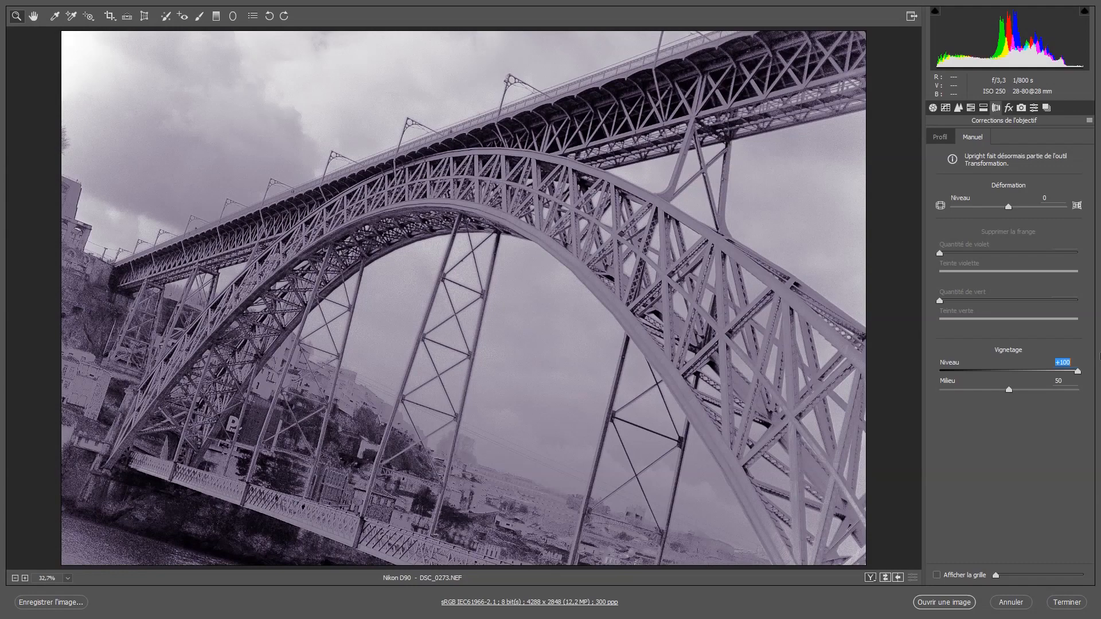
type("-100")
key("Return")
left_click_drag(818, 373, 1008, 373)
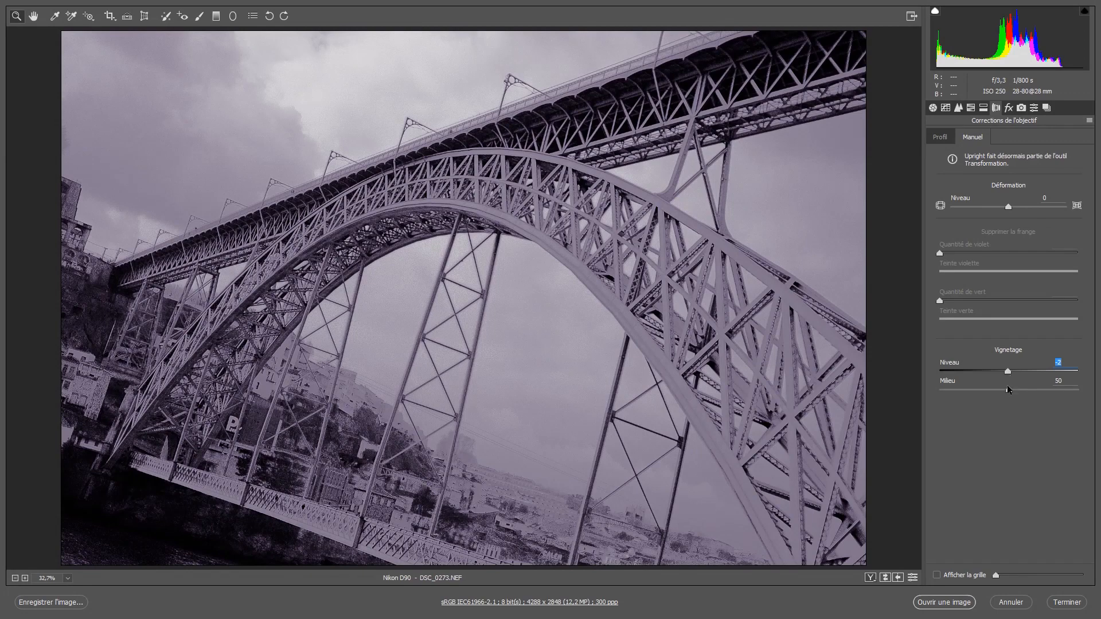
left_click_drag(1009, 373, 930, 380)
mouse_move(1009, 391)
left_mouse_down()
mouse_move(893, 406)
mouse_move(1027, 396)
mouse_move(983, 390)
mouse_move(1026, 397)
left_mouse_up()
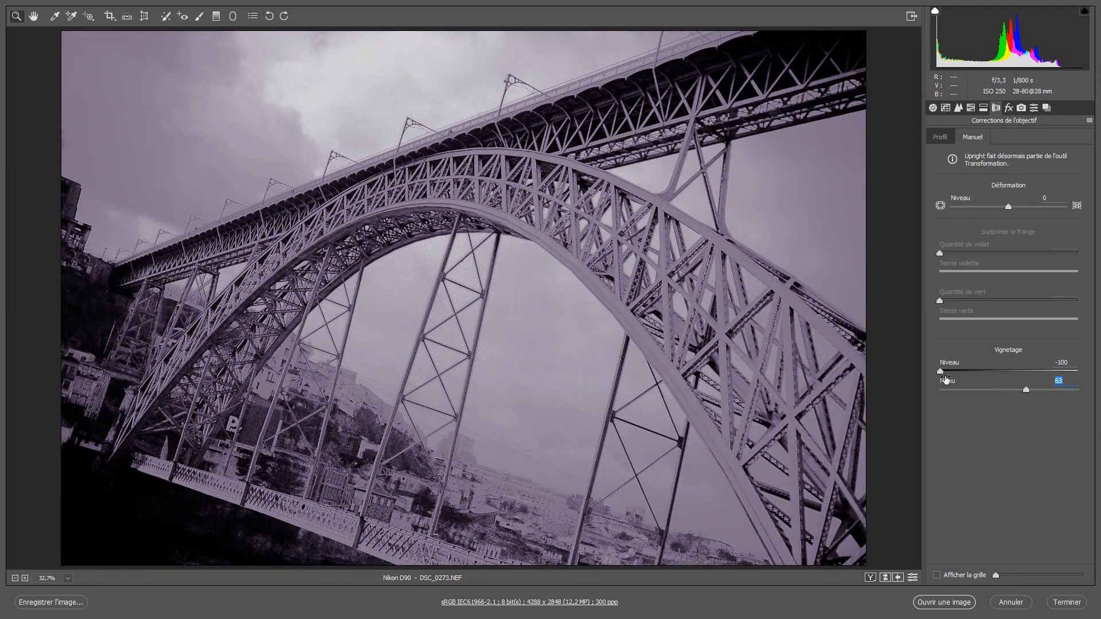
left_click_drag(941, 373, 1011, 367)
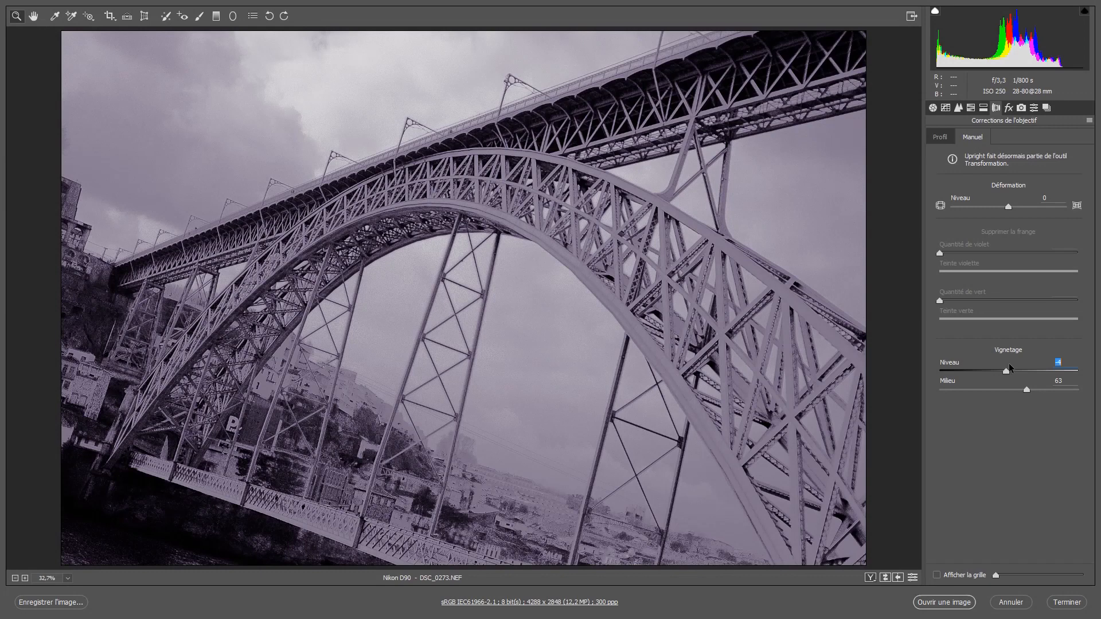
type("0")
key("Return")
Step: Try and reset the haze correction, and add a post-crop vignette with amount -59, midpoint 62, roundness -63, feather 67 and highlights 100
left_click(1009, 109)
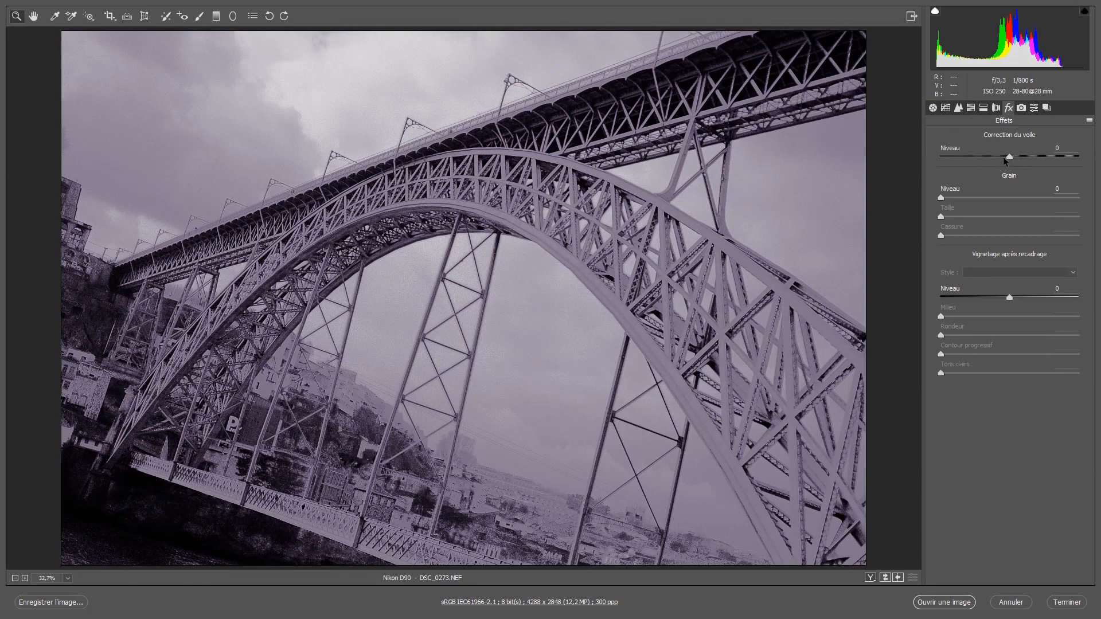
left_click_drag(1009, 158, 1043, 169)
double_click(1042, 169)
left_click_drag(1011, 297, 969, 291)
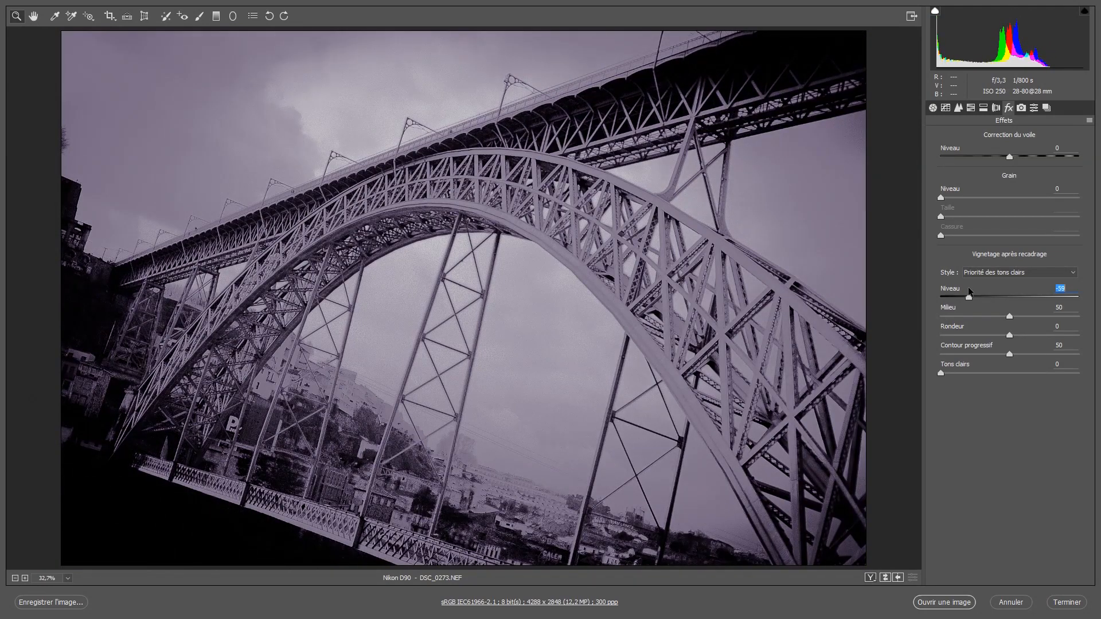
left_click_drag(1010, 317, 1034, 363)
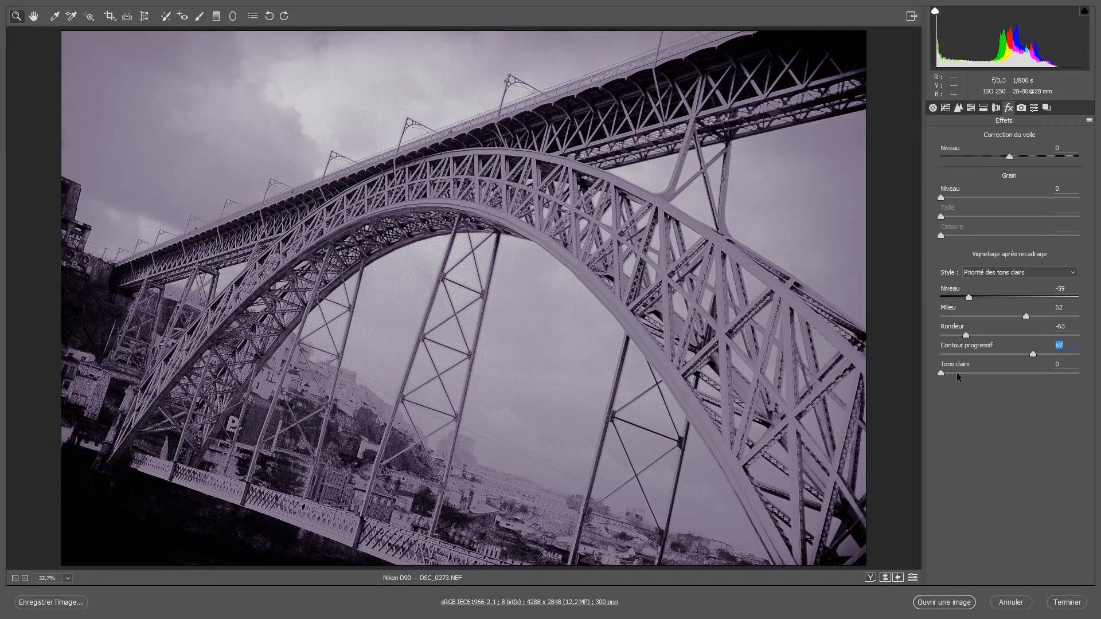
left_click_drag(940, 374, 1099, 367)
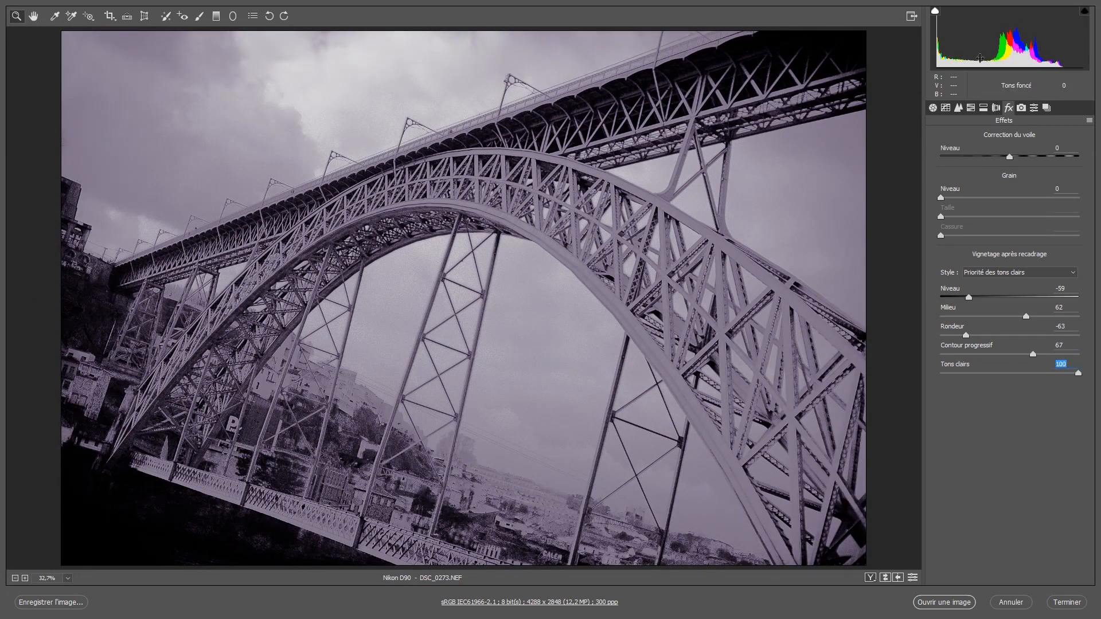
Step: Look through the camera calibration settings and profile choices, the presets and the snapshots
left_click(1025, 109)
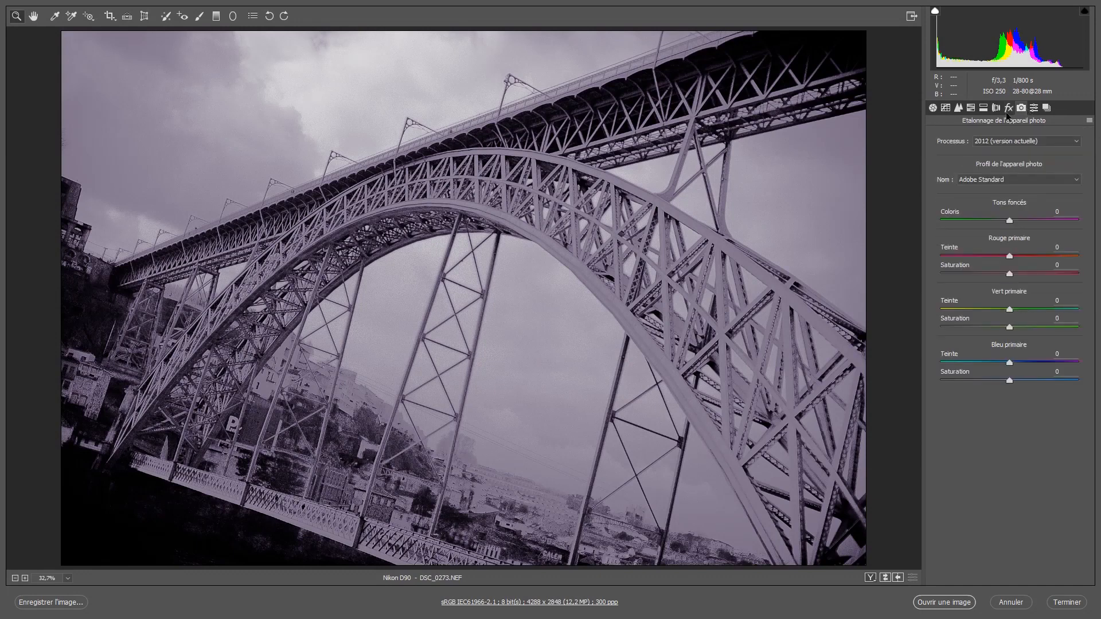
left_click(1009, 178)
left_click(1009, 179)
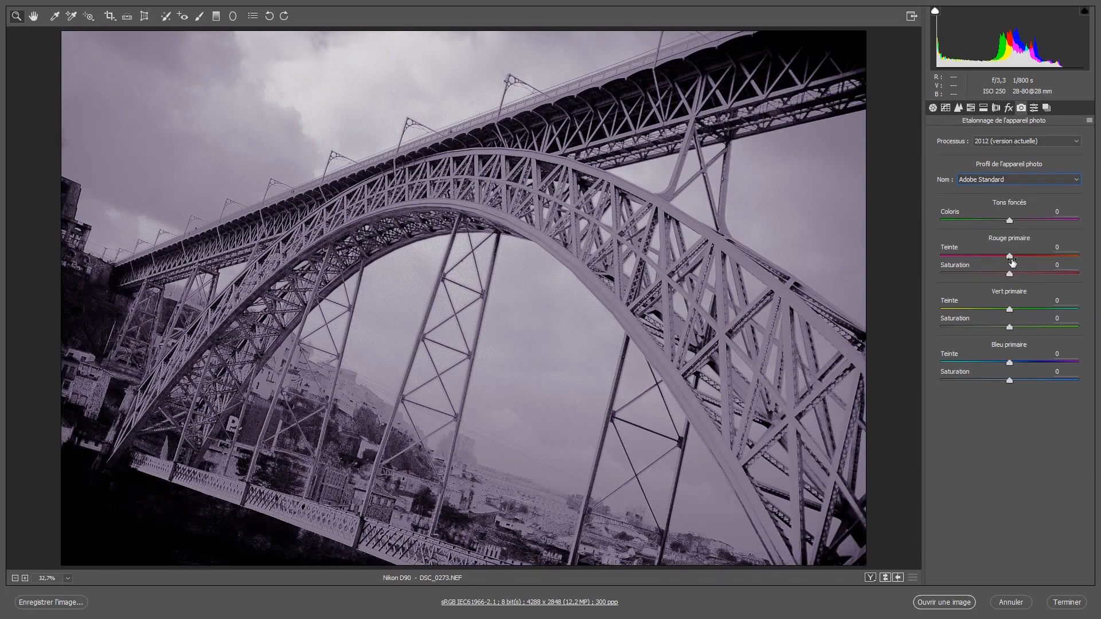
left_click(1036, 109)
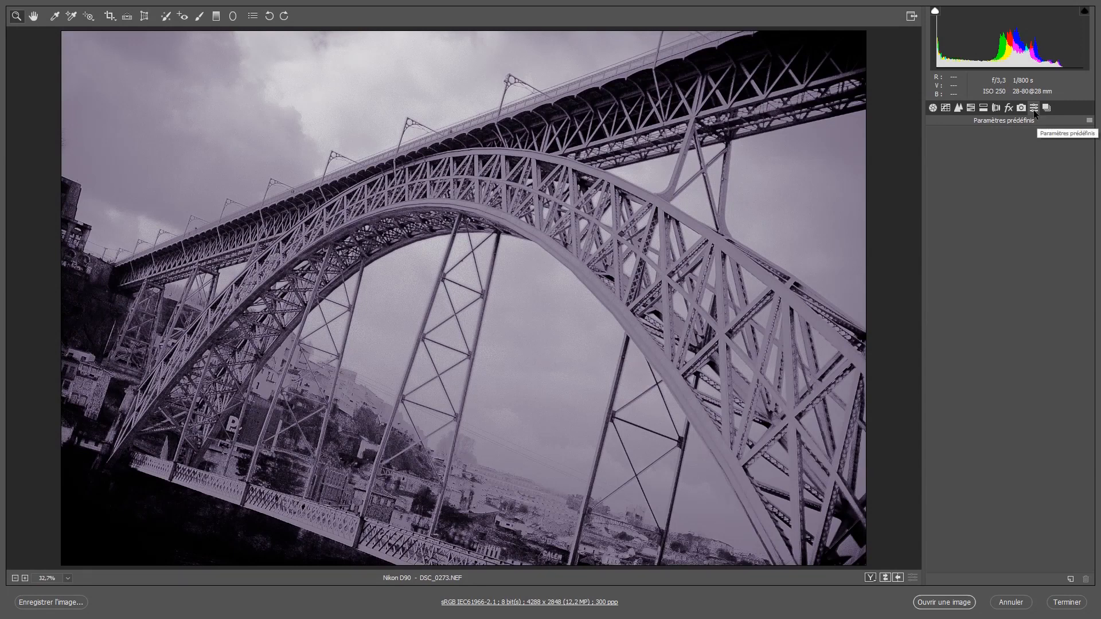
left_click(1047, 109)
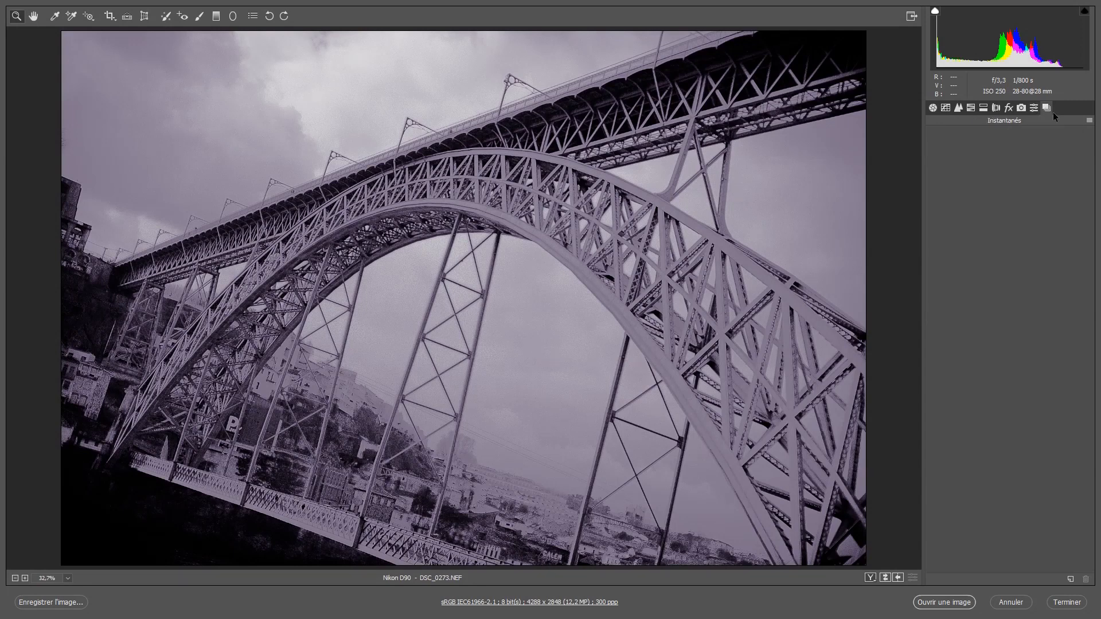
left_click(1021, 108)
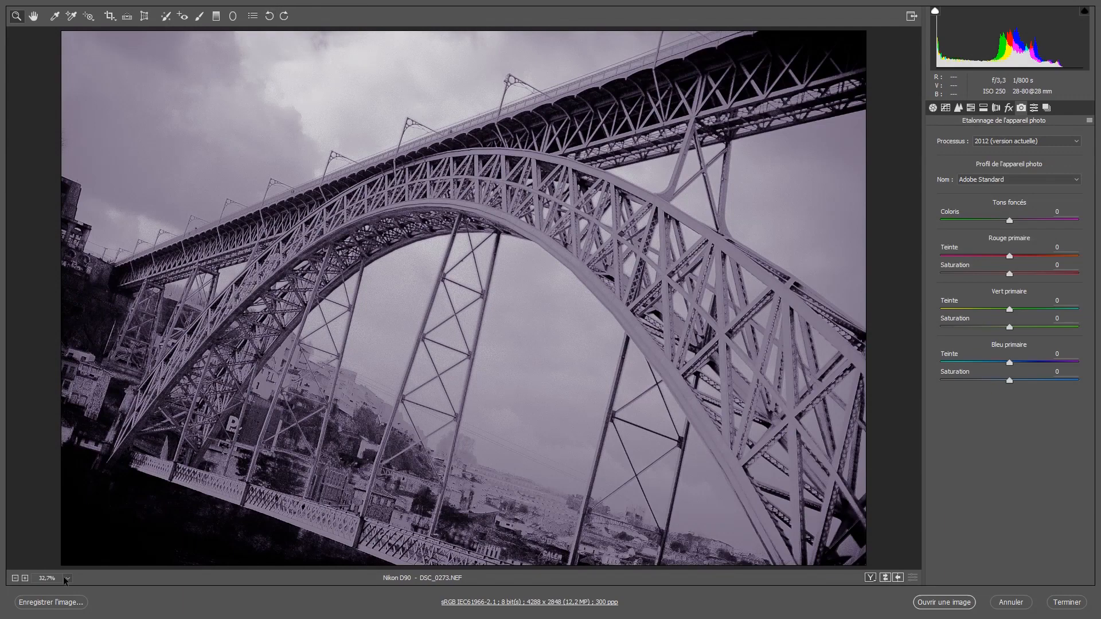
Step: Examine the file extension choices in the image's save options and cancel without saving
left_click(55, 607)
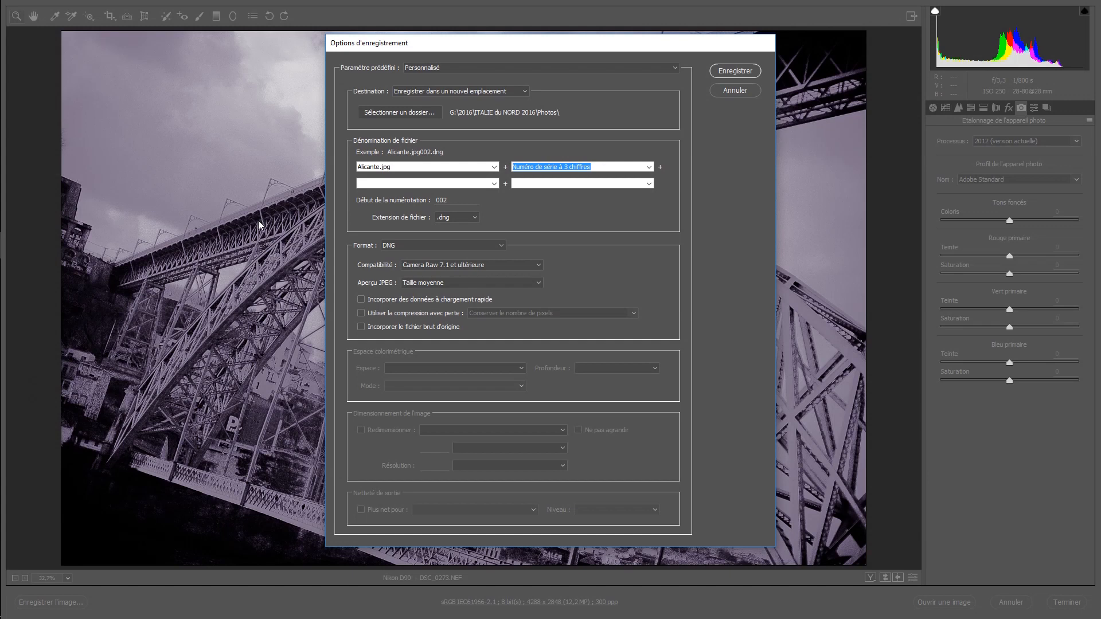
left_click(459, 218)
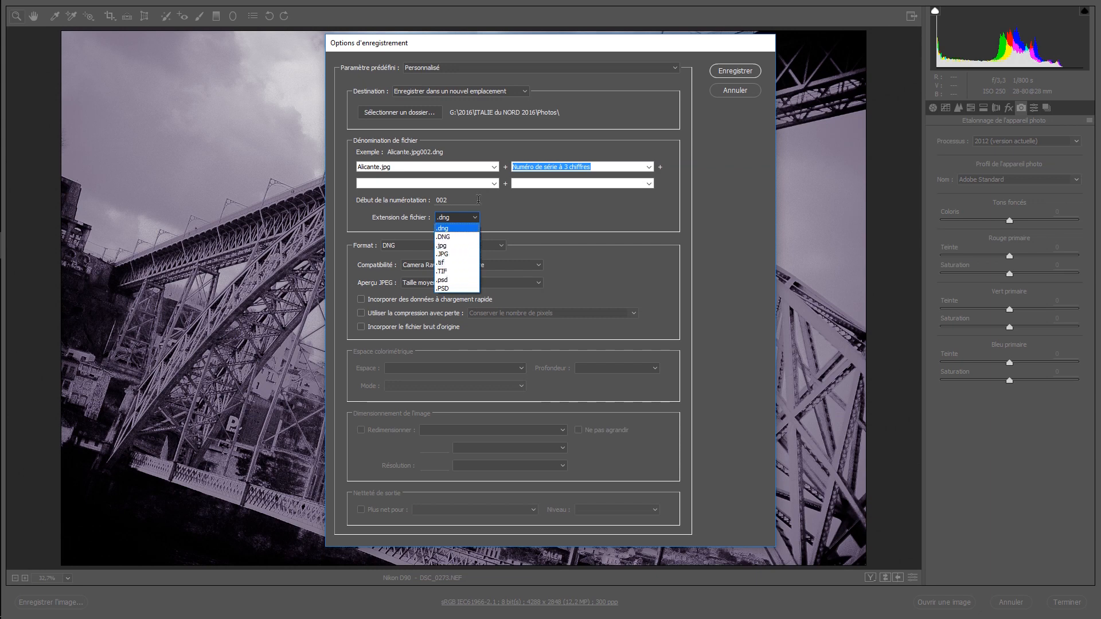
left_click(577, 136)
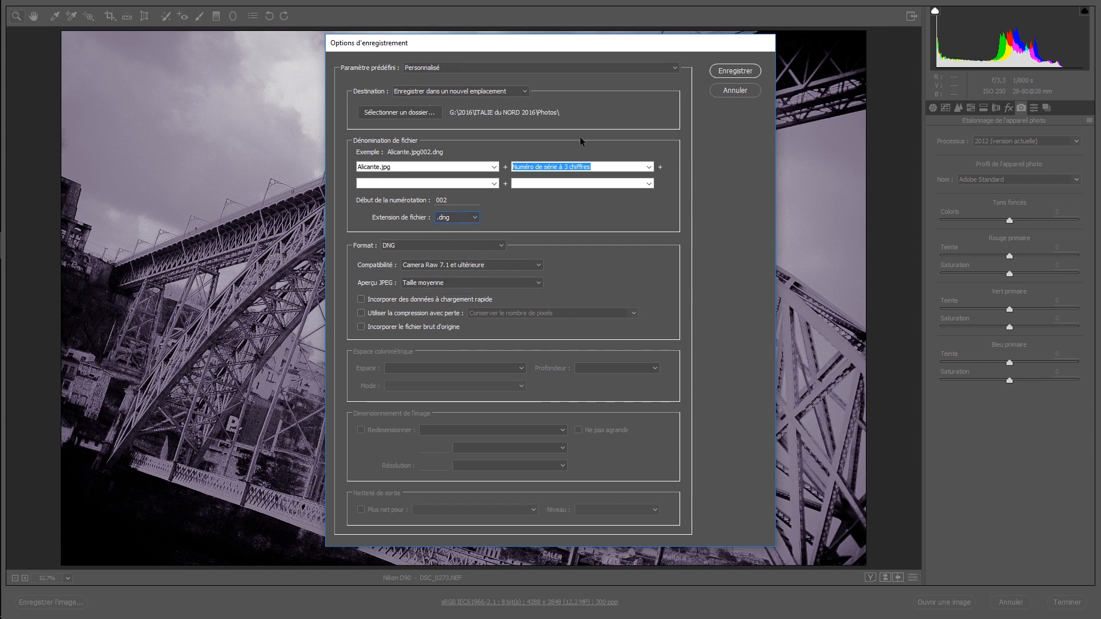
left_click(735, 90)
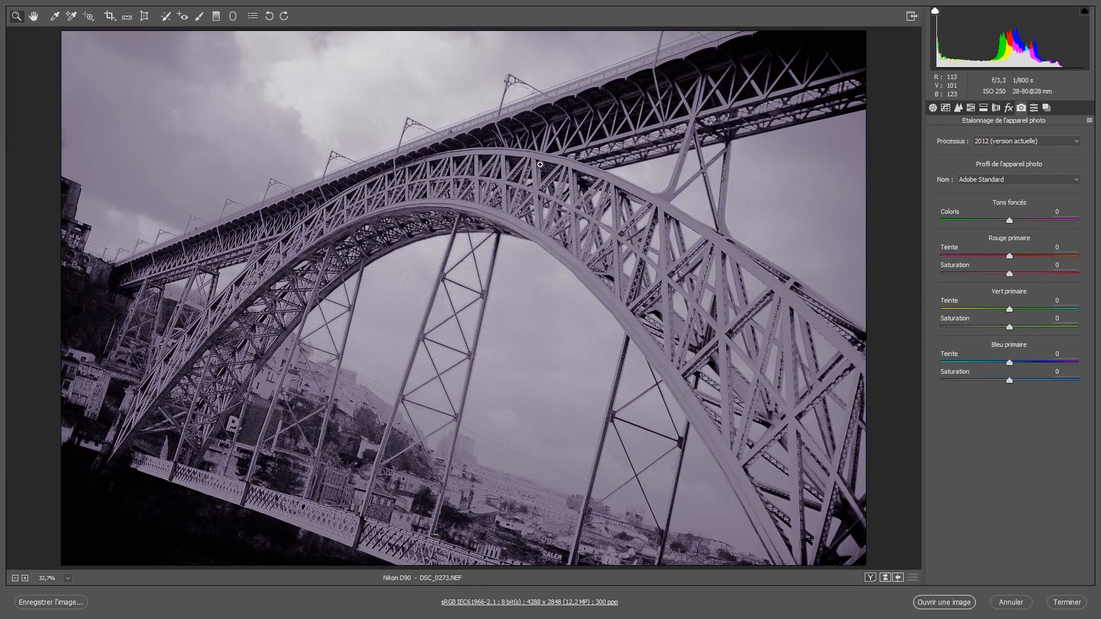
Step: Rotate the photo clockwise three times and rotate it back to its original orientation
left_click(284, 16)
left_click(284, 16)
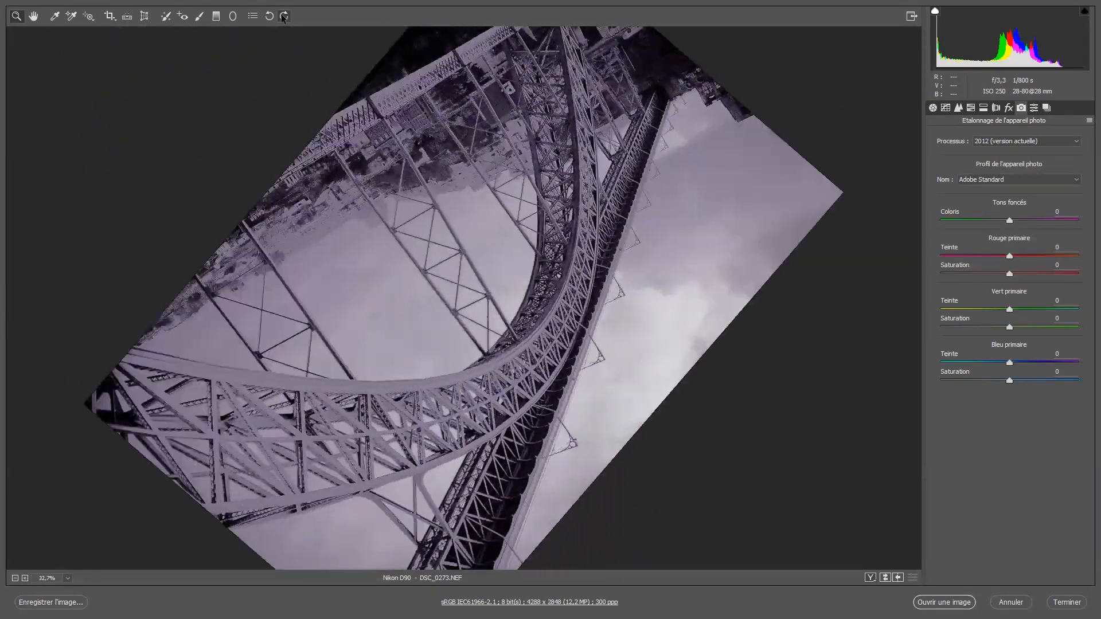
left_click(284, 16)
left_click(269, 16)
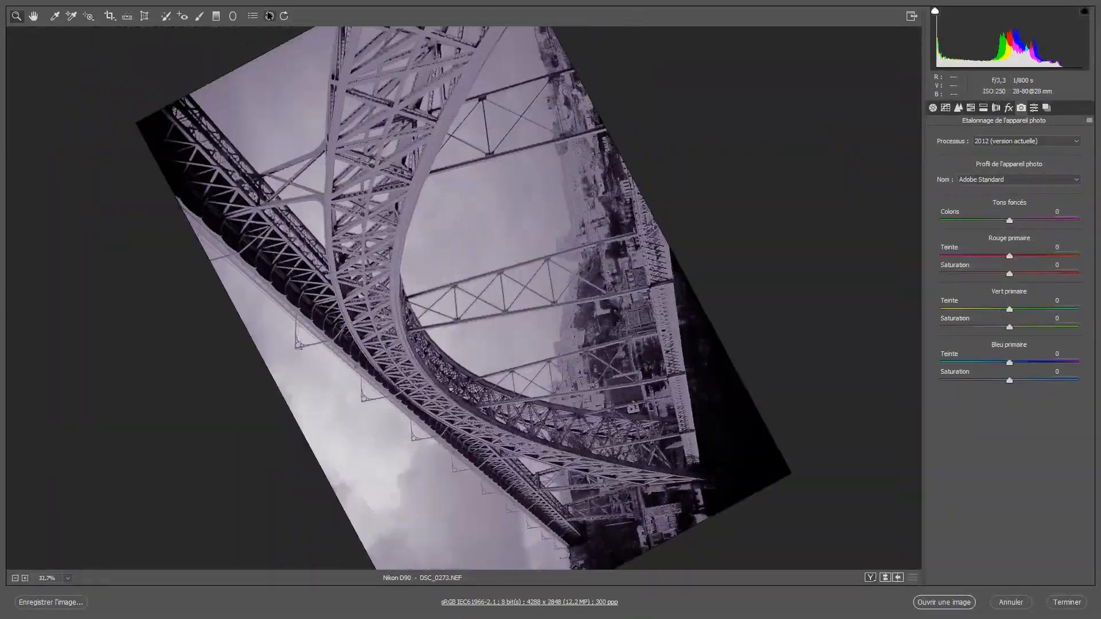
left_click(269, 16)
left_click(269, 16)
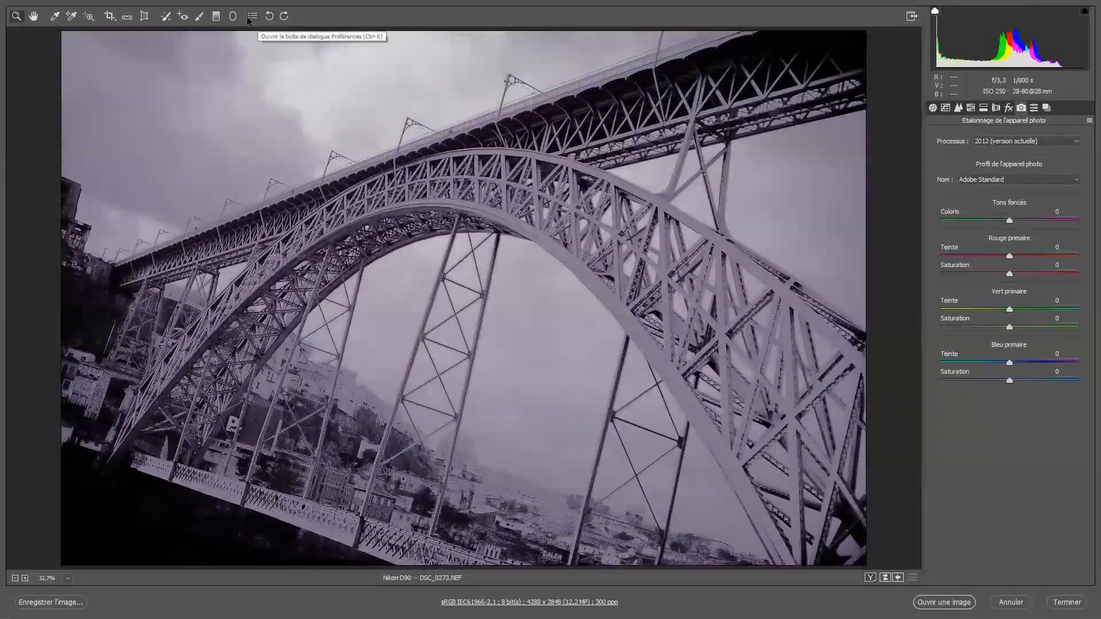
Step: View the Camera Raw preferences and cancel them, and look at the radial and graduated filter settings
left_click(252, 16)
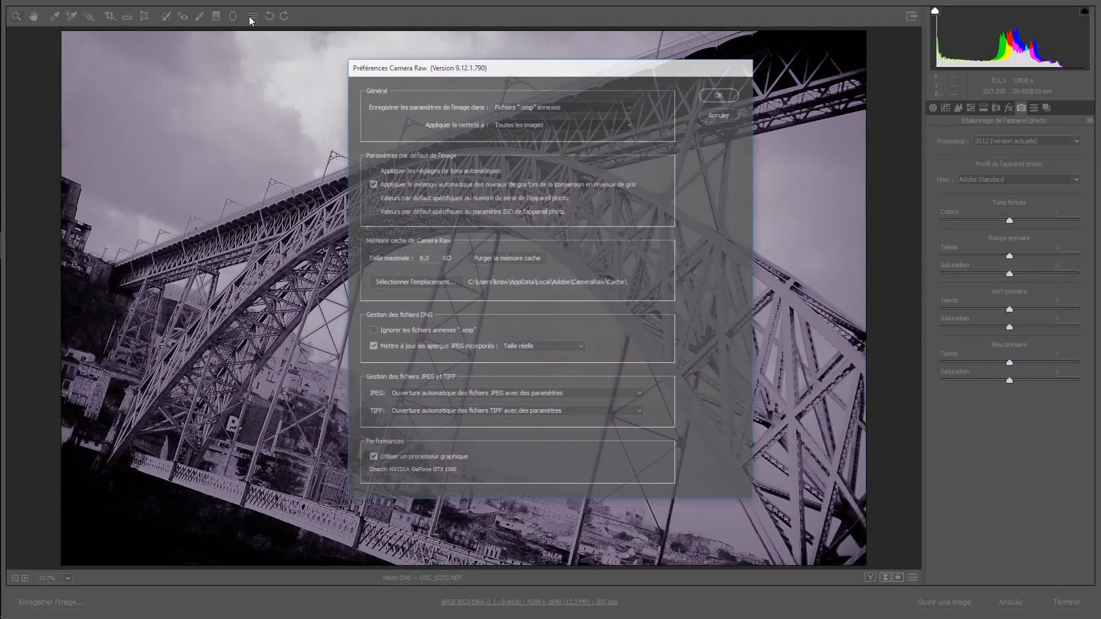
left_click(719, 114)
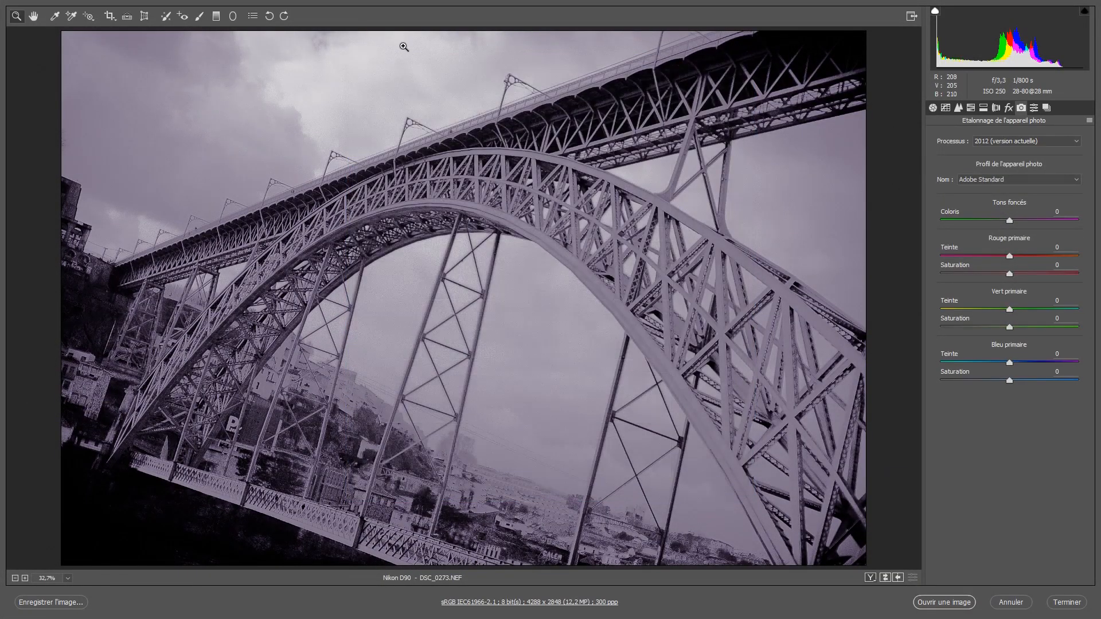
left_click(232, 17)
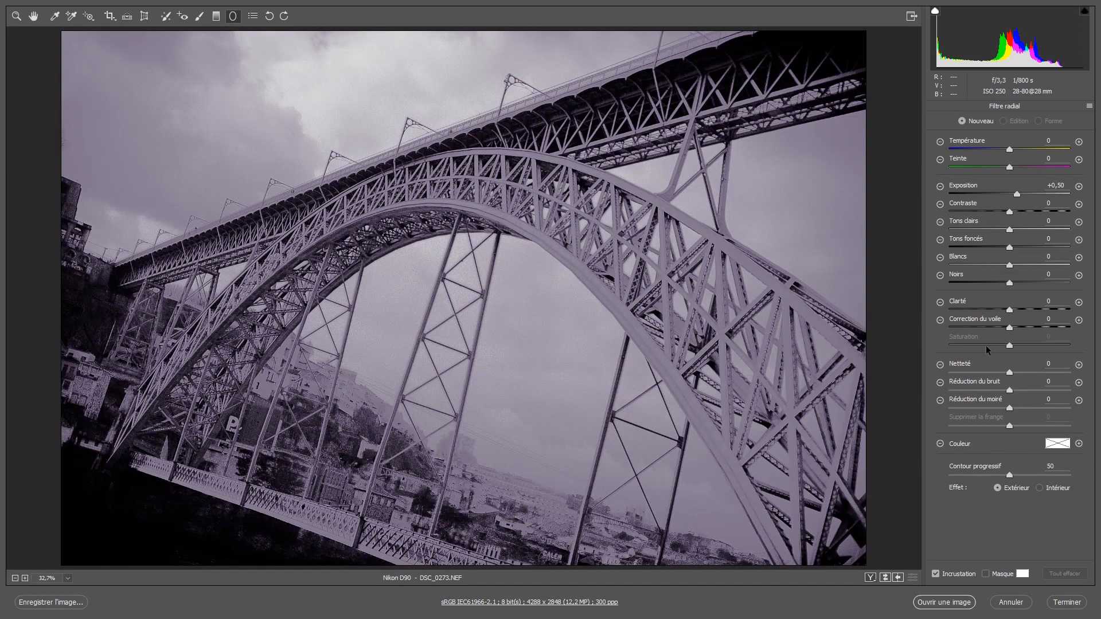
left_click(217, 20)
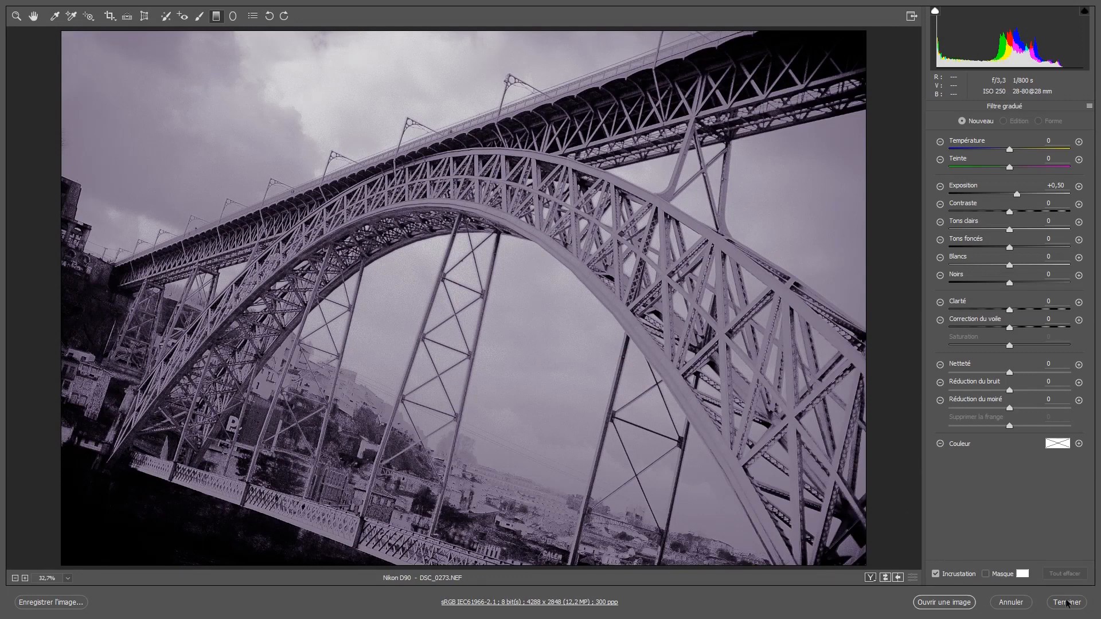
Step: Open the developed bridge photo in Photoshop
left_click(956, 601)
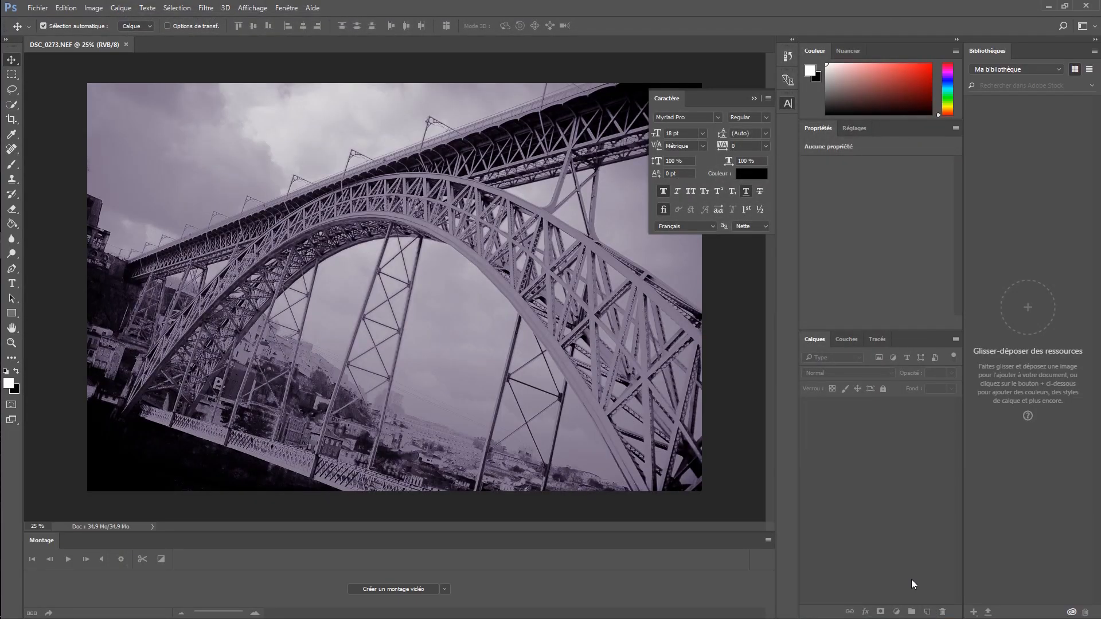